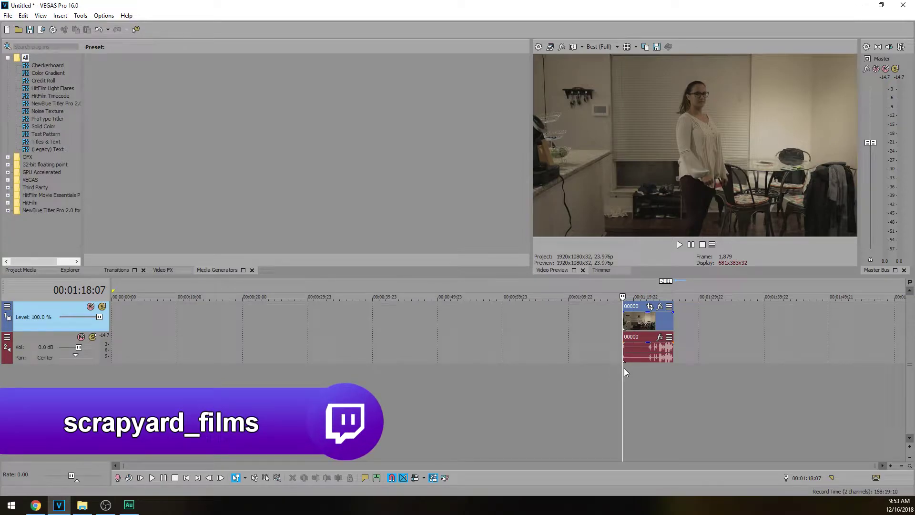
Step: Add the shield normal clip to the timeline and preview it
key("space")
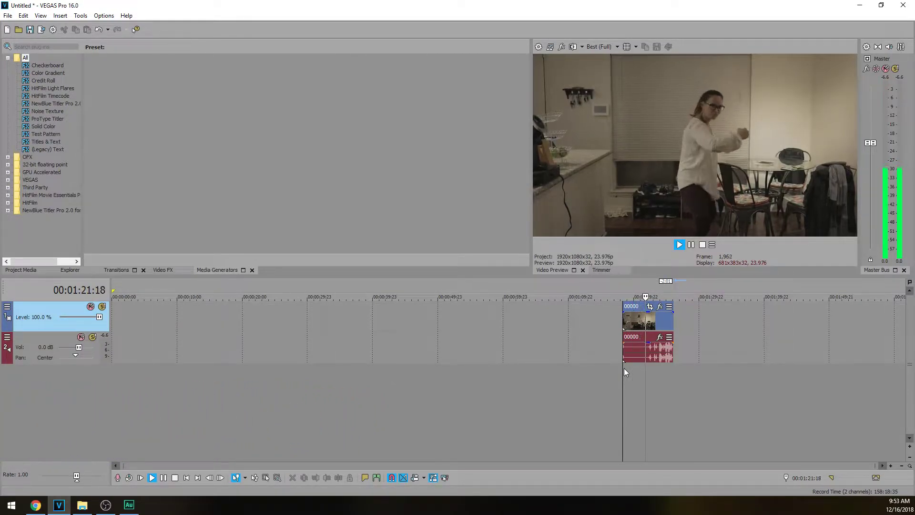
key("space")
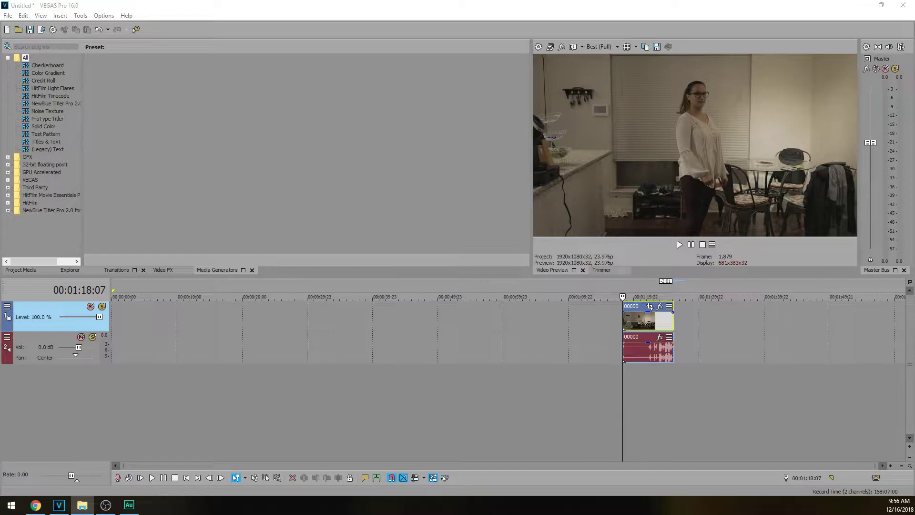
left_click_drag(473, 305, 530, 338)
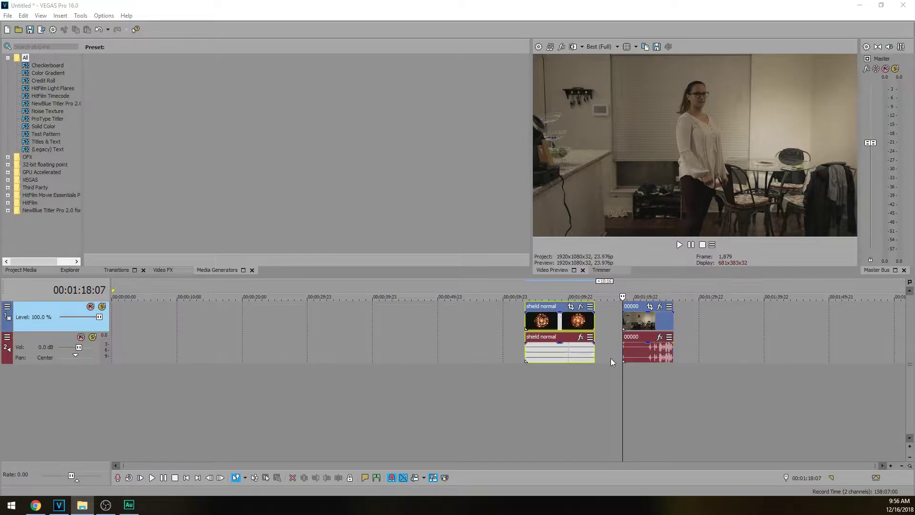
left_click(546, 320)
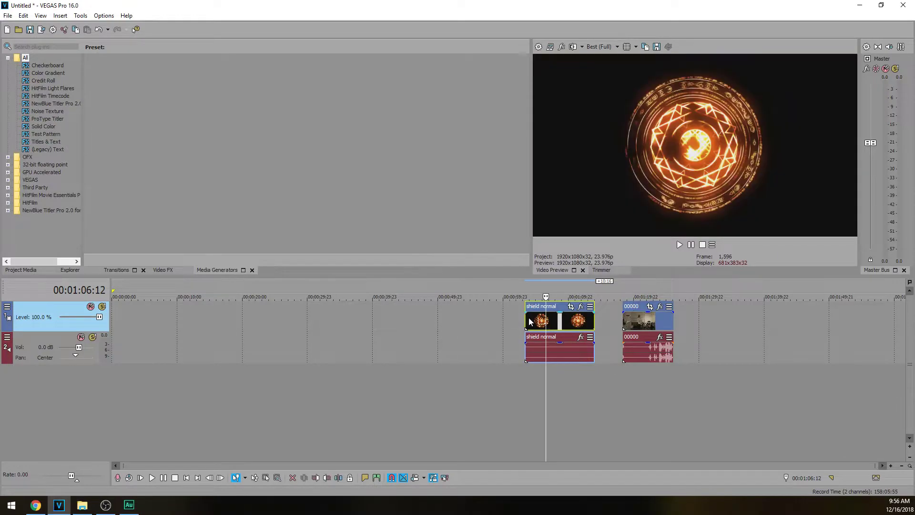
left_click(528, 317)
key("space")
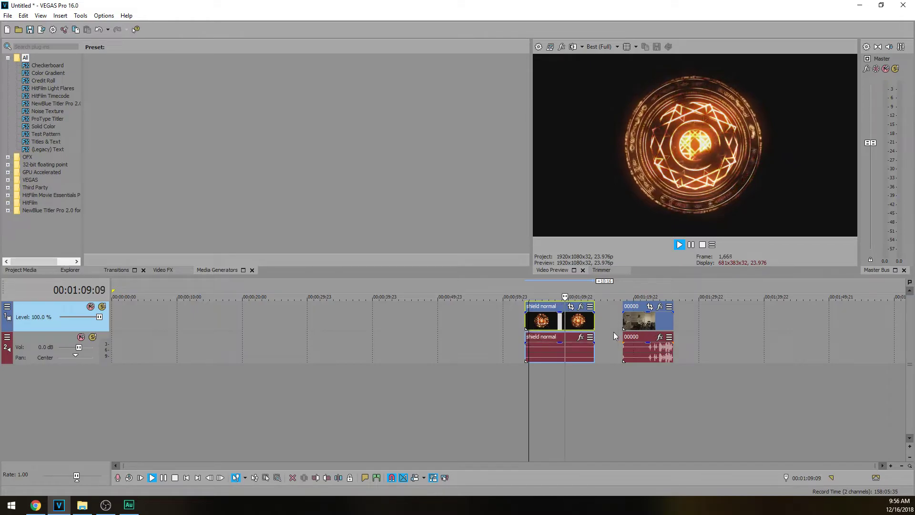
key("space")
Step: Insert a new top video track, move the shield clip onto it and delete its audio
right_click(494, 320)
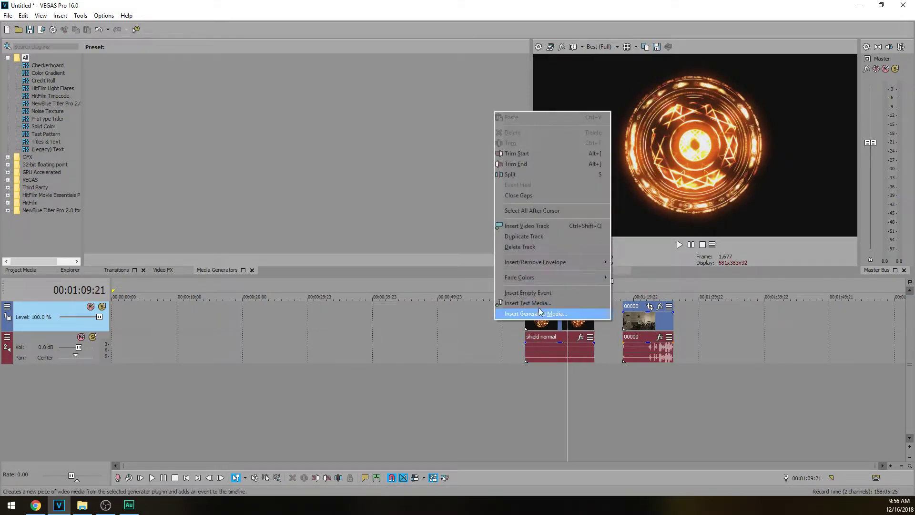
left_click(552, 230)
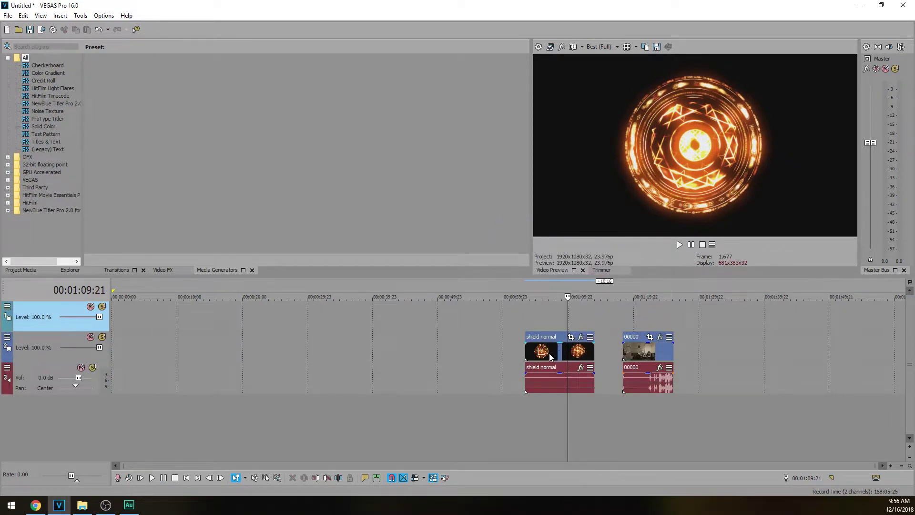
left_click_drag(549, 353, 570, 327)
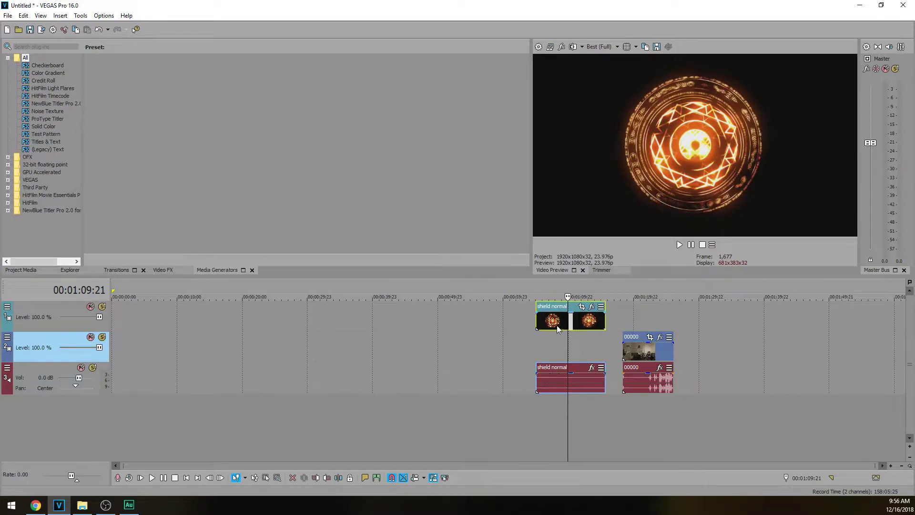
left_click(556, 325)
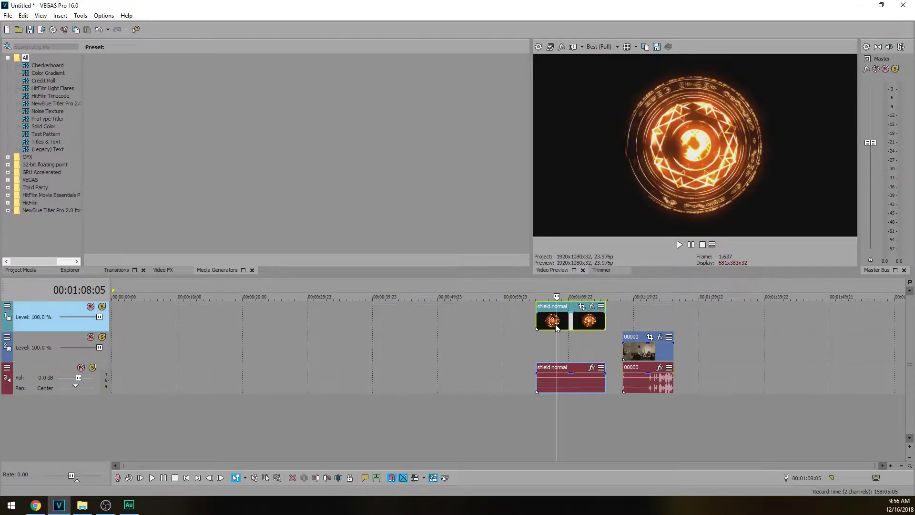
left_click(563, 381)
key("Delete")
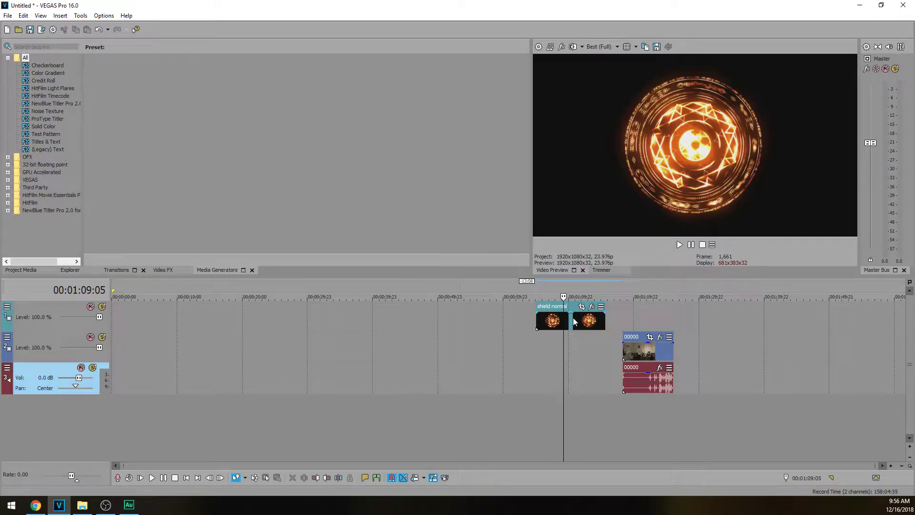
Step: Set the top track to Lighten compositing and slide the shield over the woman's footage
left_click(7, 307)
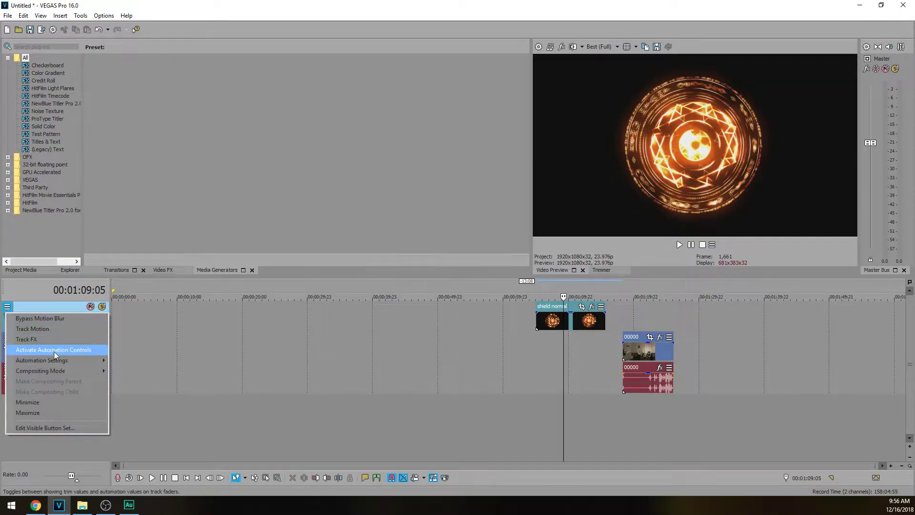
mouse_move(66, 369)
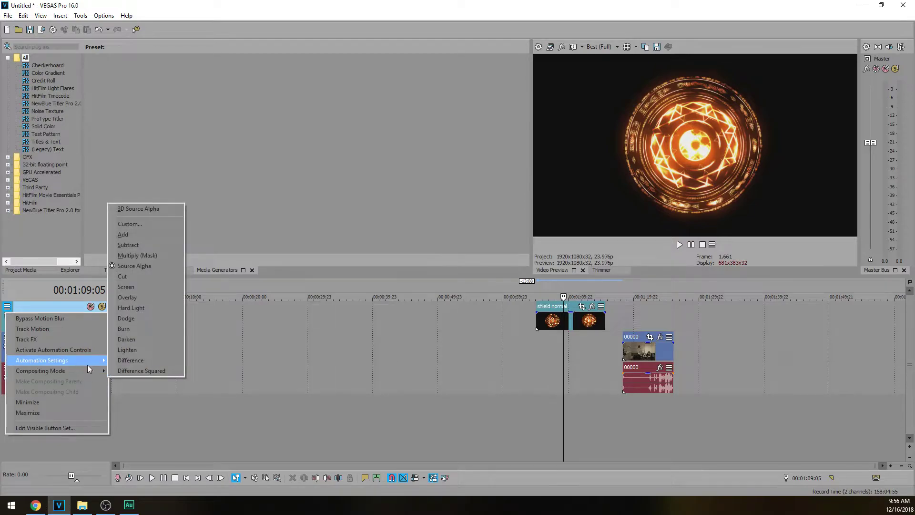
left_click(135, 353)
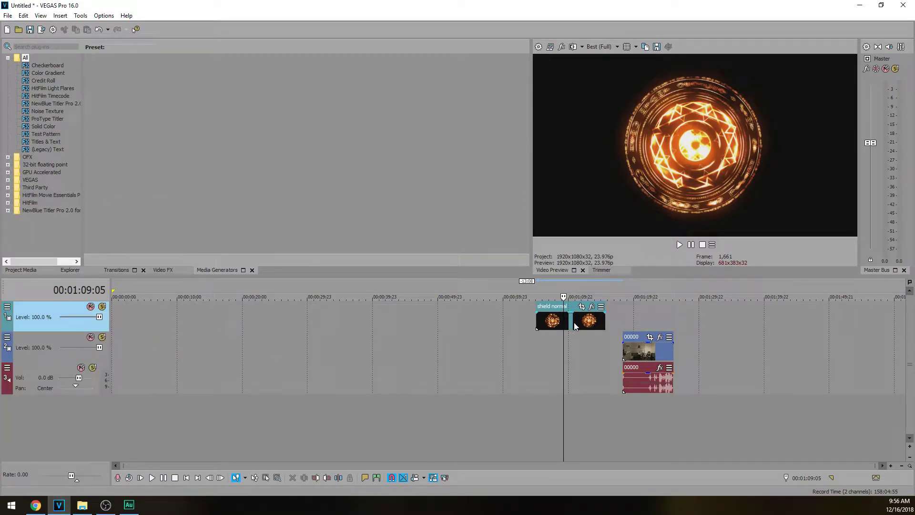
left_click_drag(574, 322, 647, 323)
left_click(646, 323)
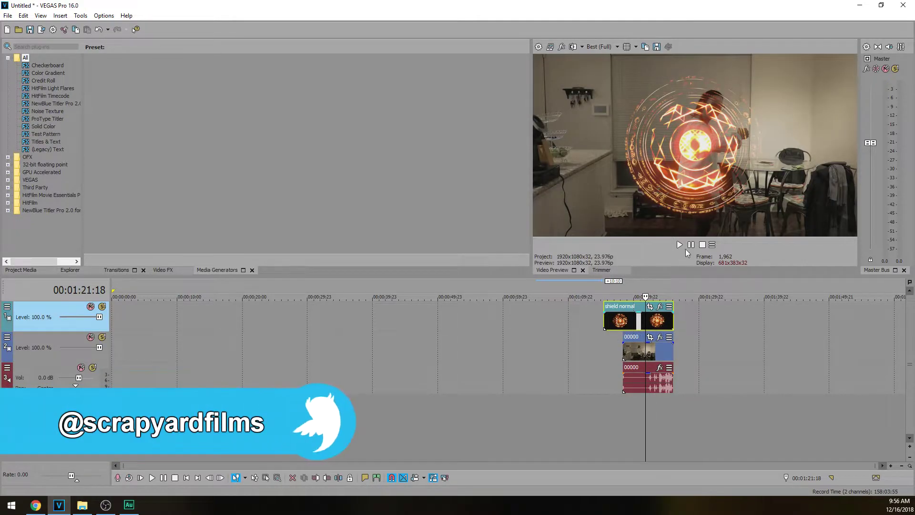
Step: Apply the default Brightness and Contrast preset to the shield clip
left_click(615, 322)
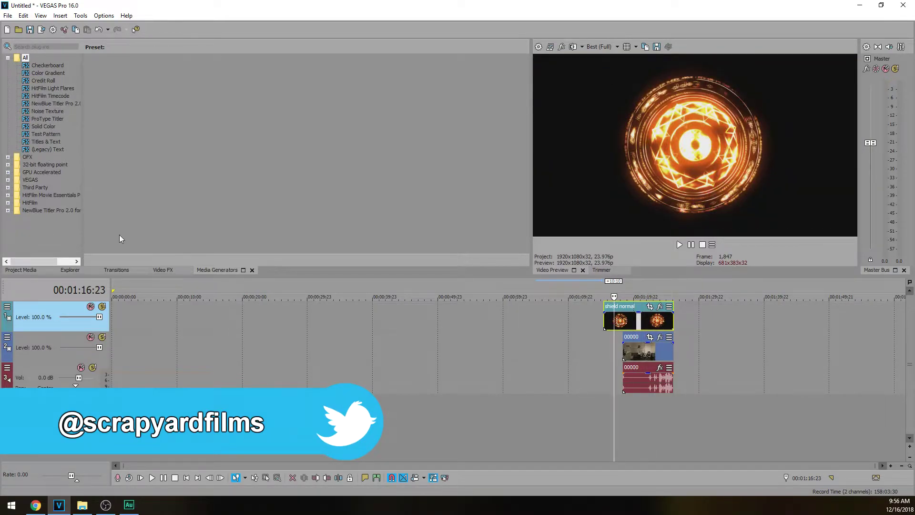
left_click(162, 269)
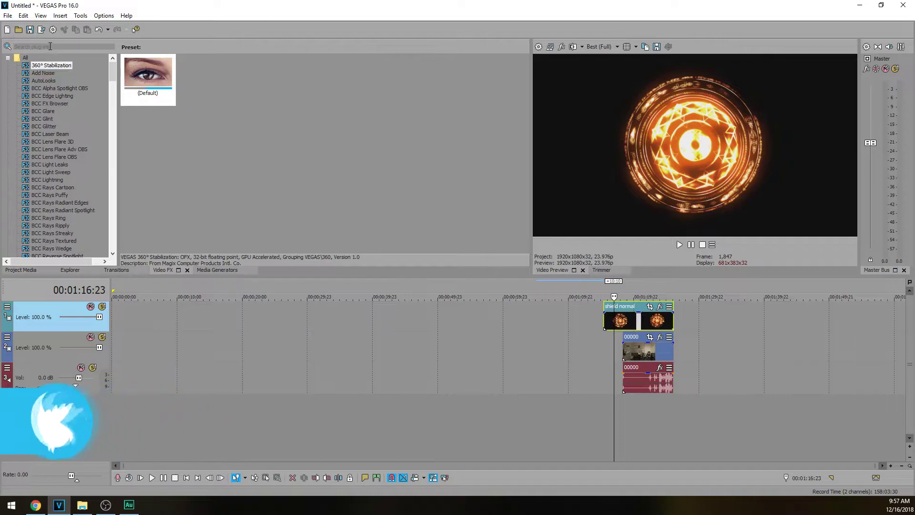
scroll(57, 143, "down", 7)
left_click(60, 148)
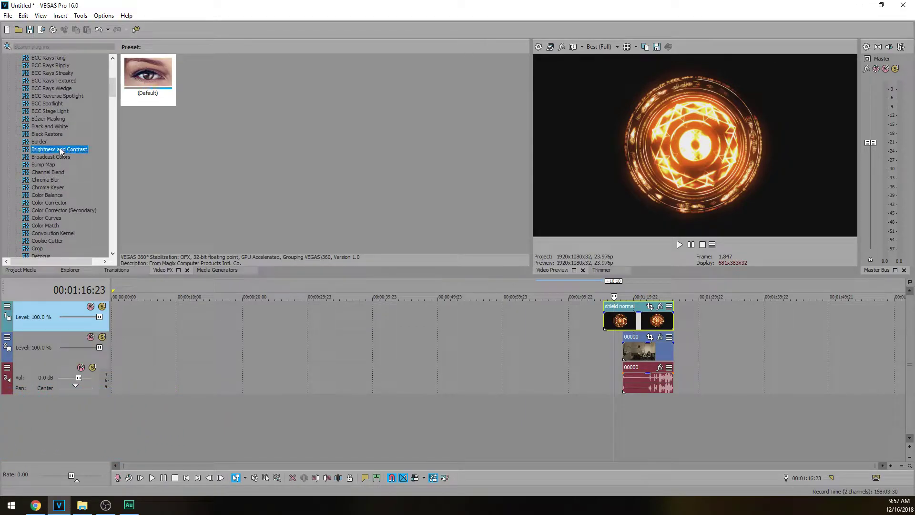
left_click_drag(147, 71, 582, 284)
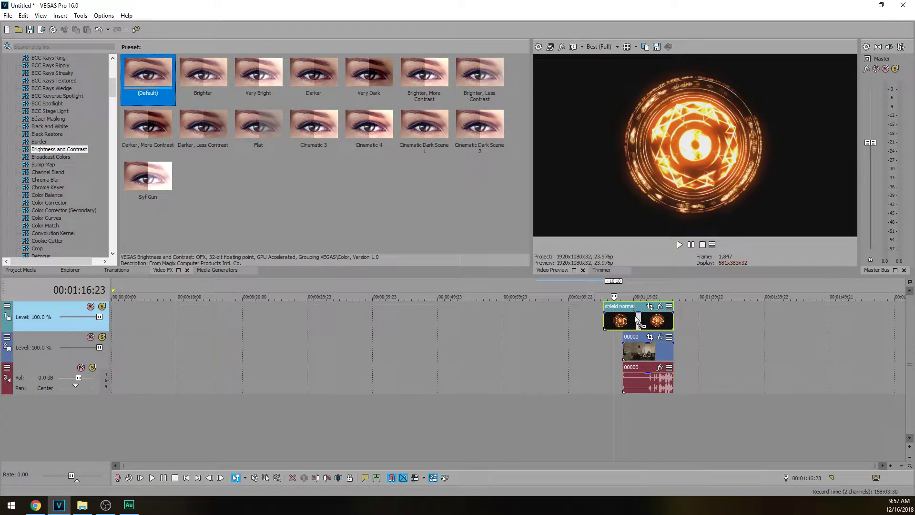
left_click_drag(635, 317, 635, 316)
left_click(642, 353)
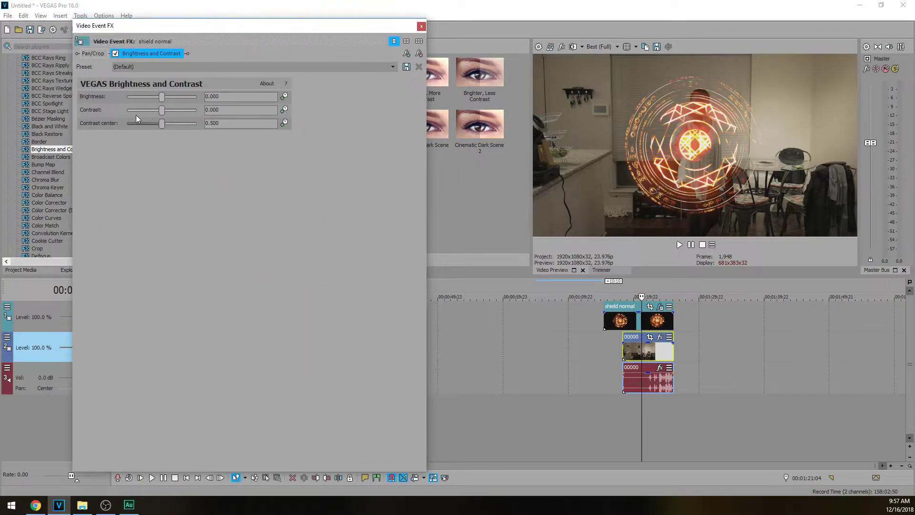
Step: Set brightness to about 0.197 and contrast to about 0.293, toggling the effect to compare
mouse_move(175, 110)
left_mouse_down()
mouse_move(159, 115)
mouse_move(172, 110)
left_mouse_up()
left_click_drag(163, 97, 165, 98)
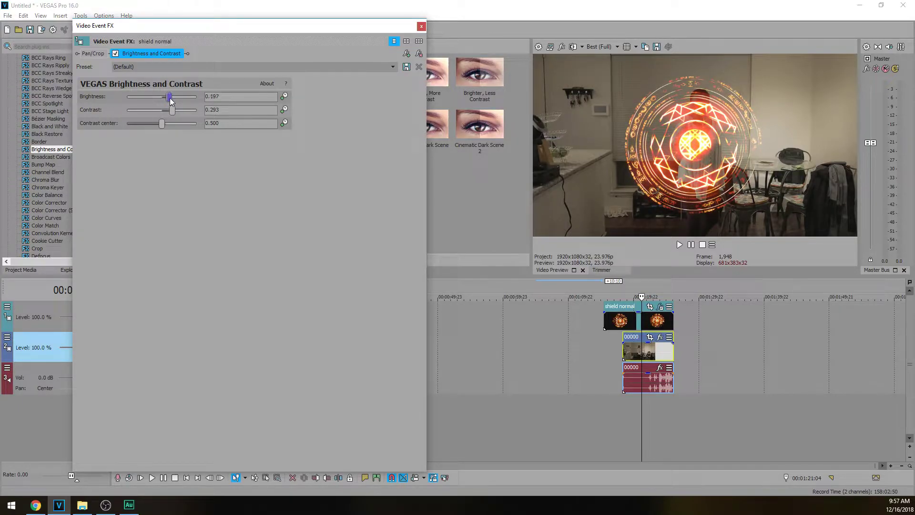
mouse_move(171, 101)
left_mouse_down()
mouse_move(183, 98)
mouse_move(161, 100)
left_mouse_up()
left_click(116, 53)
left_click(116, 53)
Step: Insert a new video track and Ctrl-drag a copy of the woman's footage onto it
left_click(420, 27)
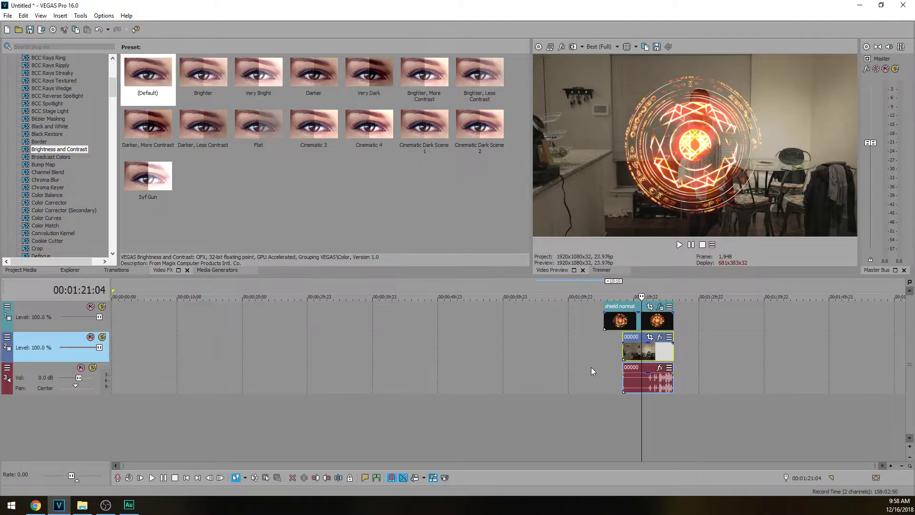
right_click(593, 347)
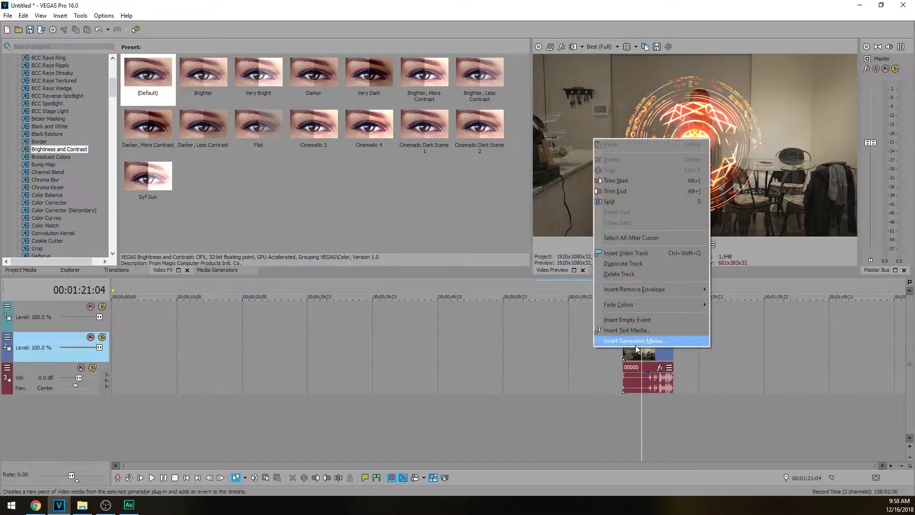
left_click(649, 253)
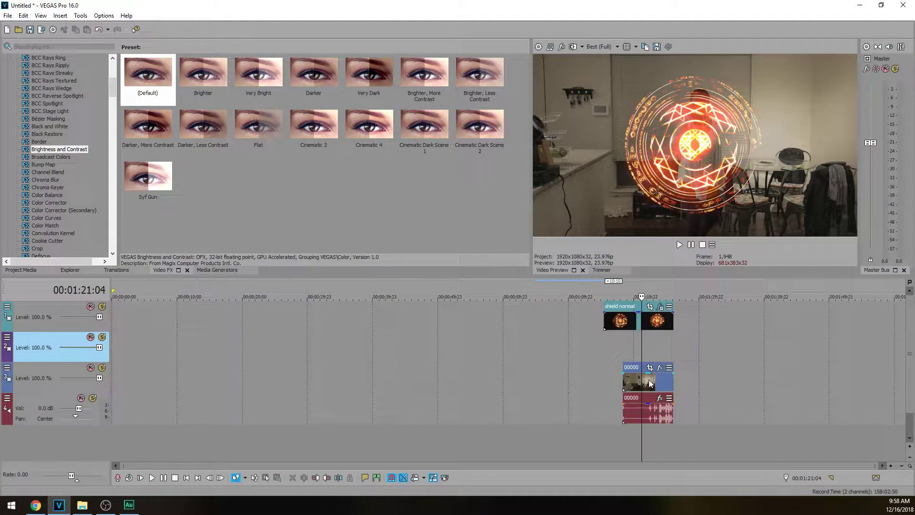
left_click(634, 379)
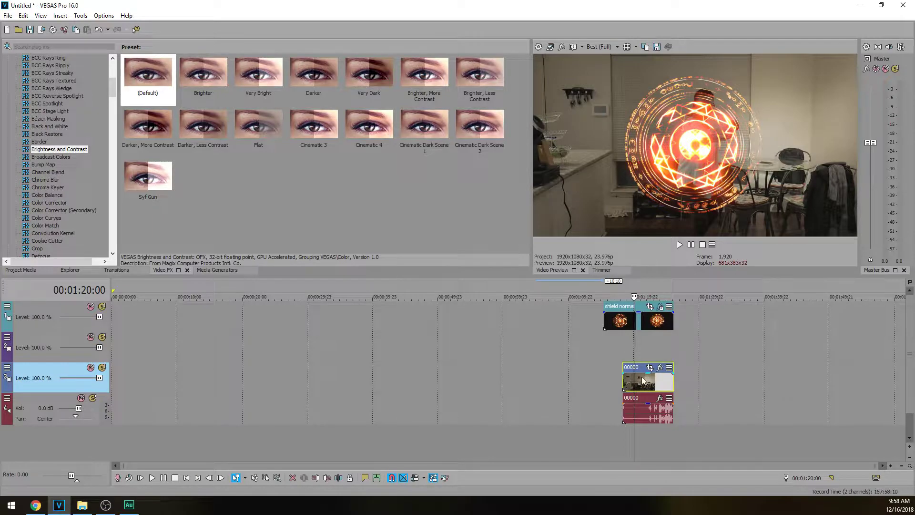
left_click_drag(640, 382, 640, 351)
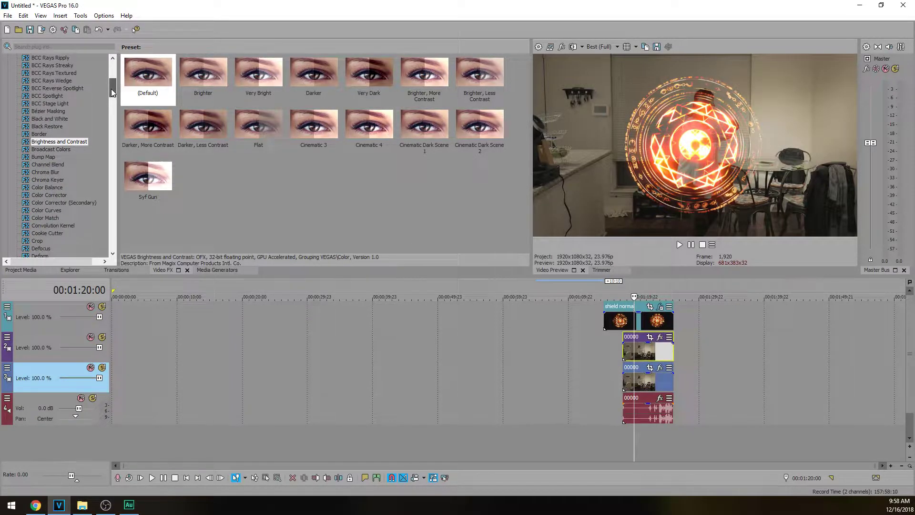
Step: Apply the default Picture In Picture preset to the shield clip with Scale 1.000
left_click_drag(111, 89, 92, 202)
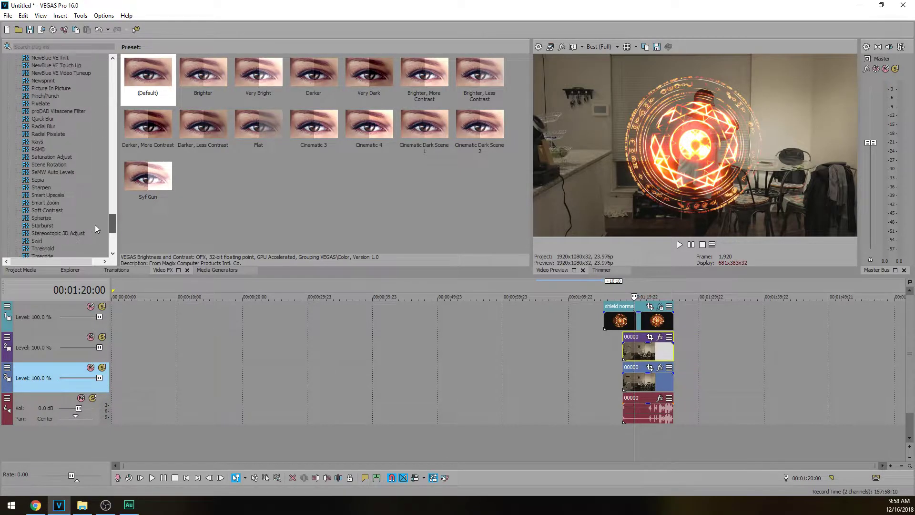
scroll(95, 224, "down", 10)
left_click(48, 88)
left_click(146, 82)
left_click_drag(145, 83, 649, 321)
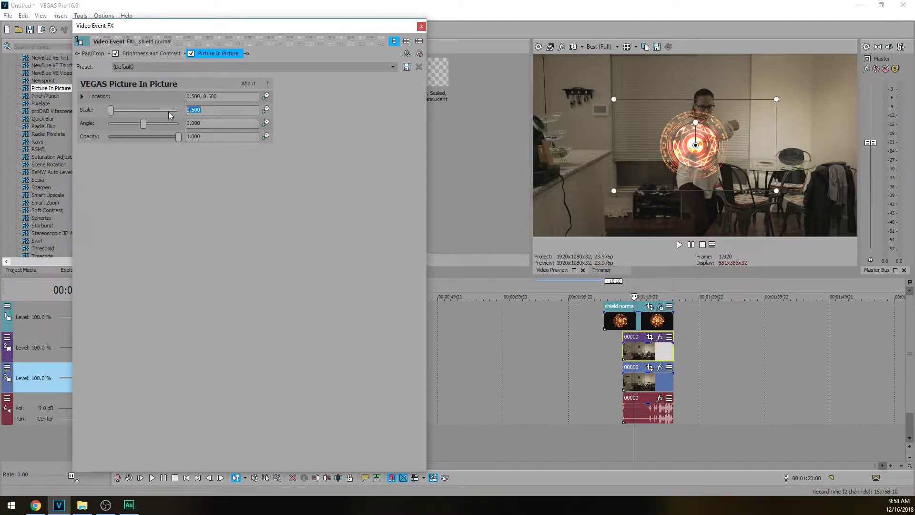
type("1")
key("Return")
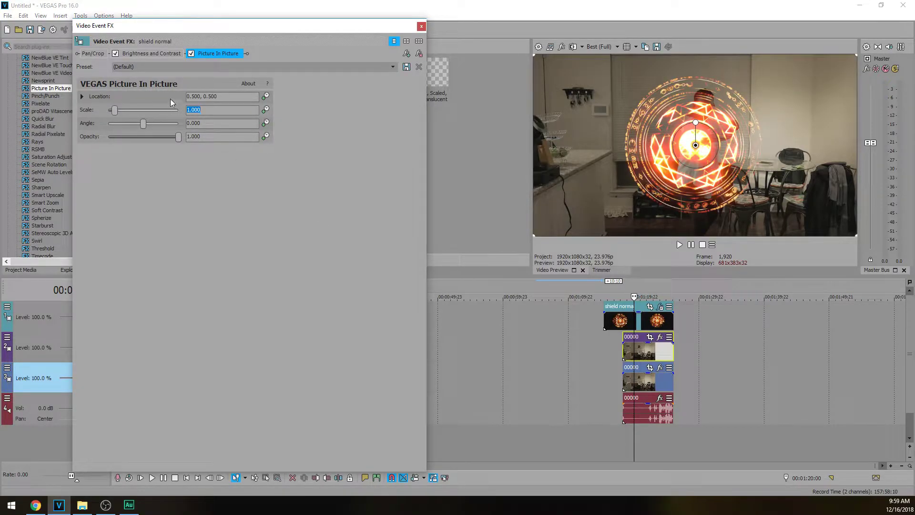
left_click(420, 27)
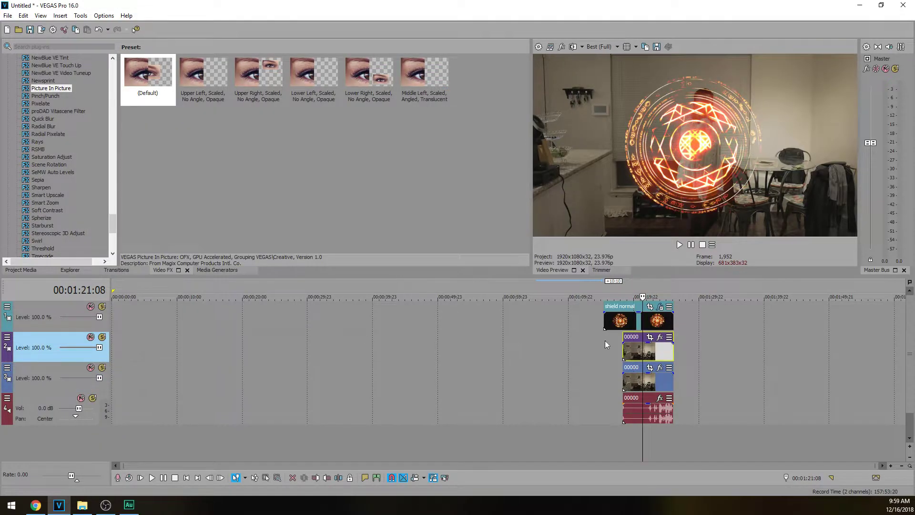
Step: Mute tracks 1 and 3, apply the Bézier Masking Circle preset to the woman's clip and switch it off
left_click(91, 305)
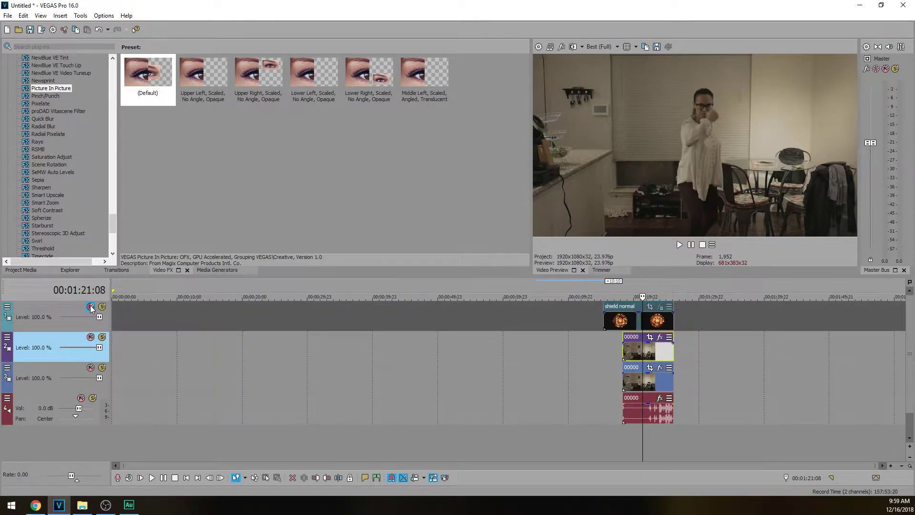
left_click(91, 368)
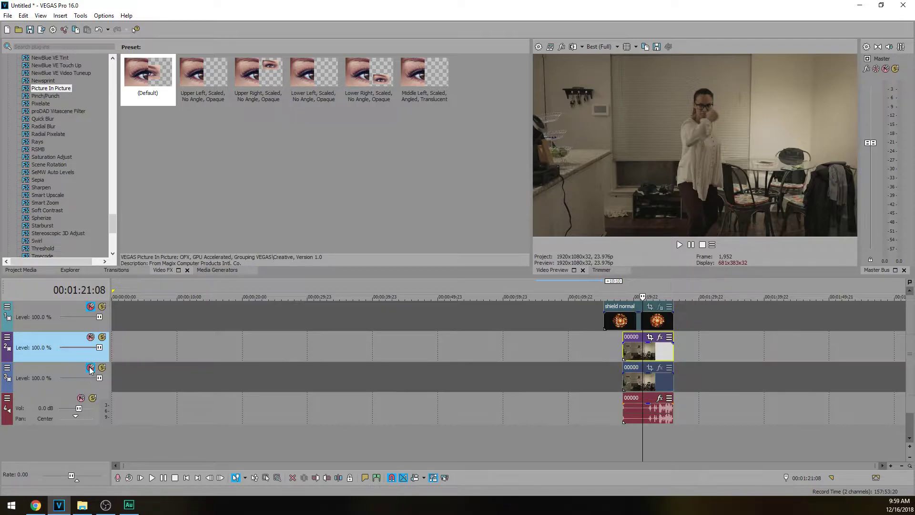
left_click_drag(114, 228, 105, 91)
left_click(50, 81)
left_click_drag(203, 76, 649, 354)
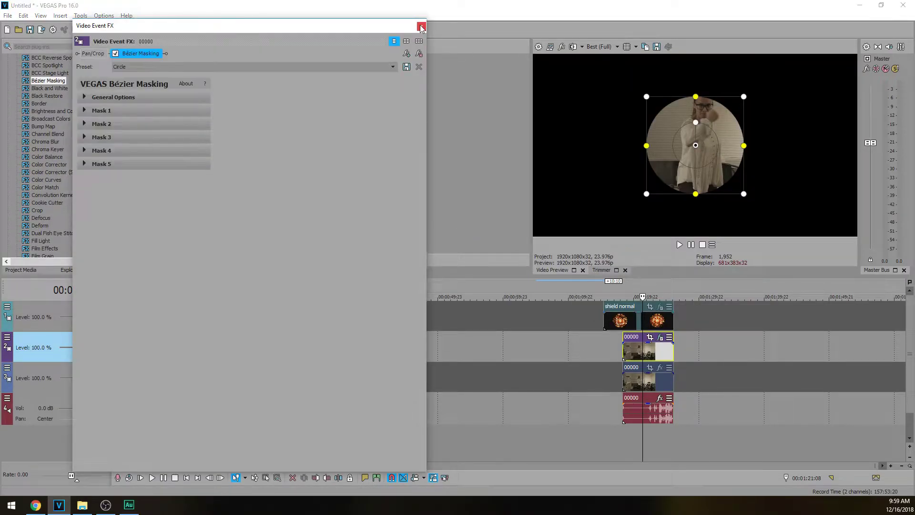
left_click(114, 54)
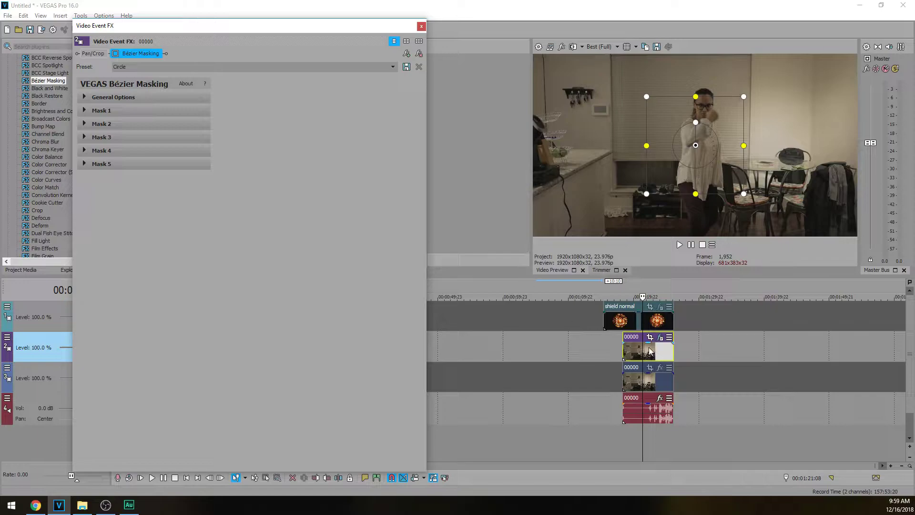
Step: Play back the woman's clip to study her arm motion
left_click(624, 351)
key("space")
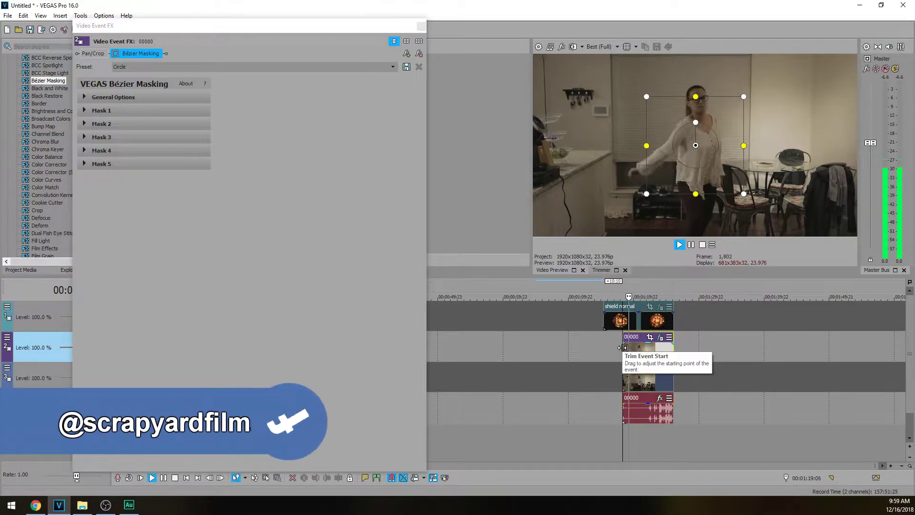
key("Return")
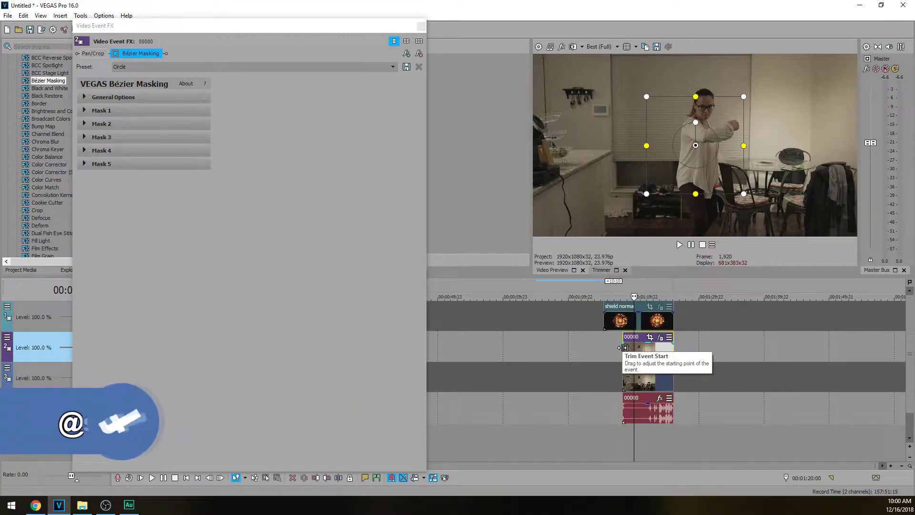
key("space")
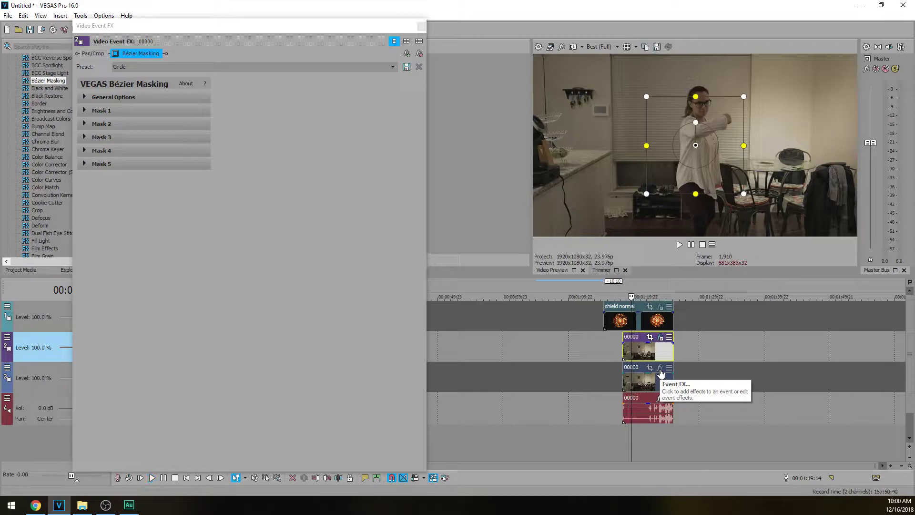
key("k")
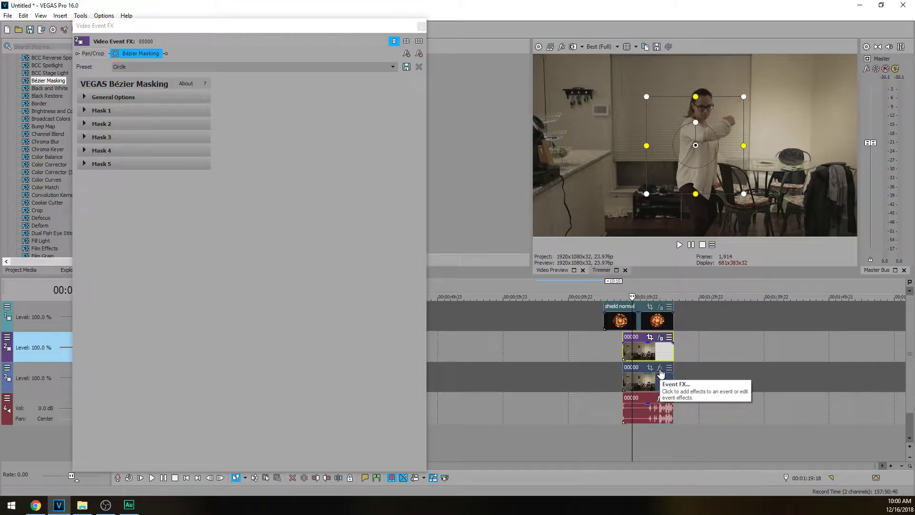
left_click(630, 358)
scroll(631, 358, "up", 3)
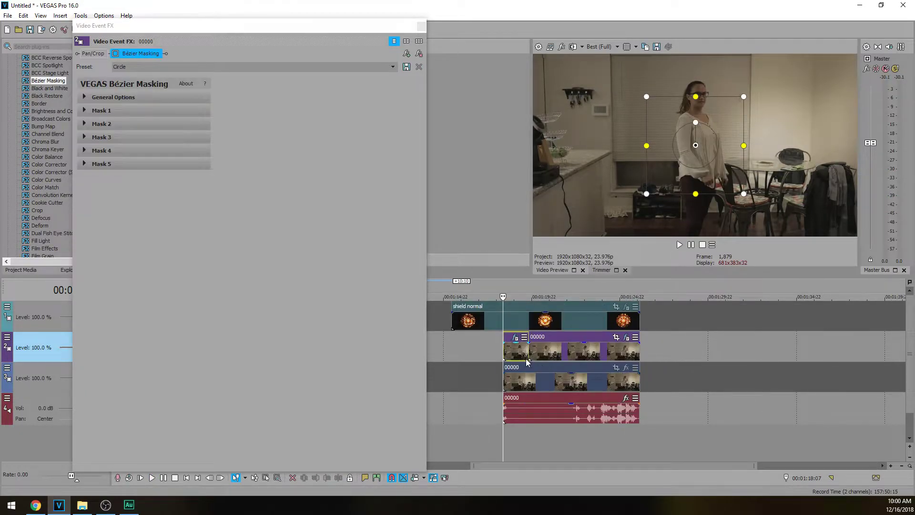
key("space")
left_click(345, 77)
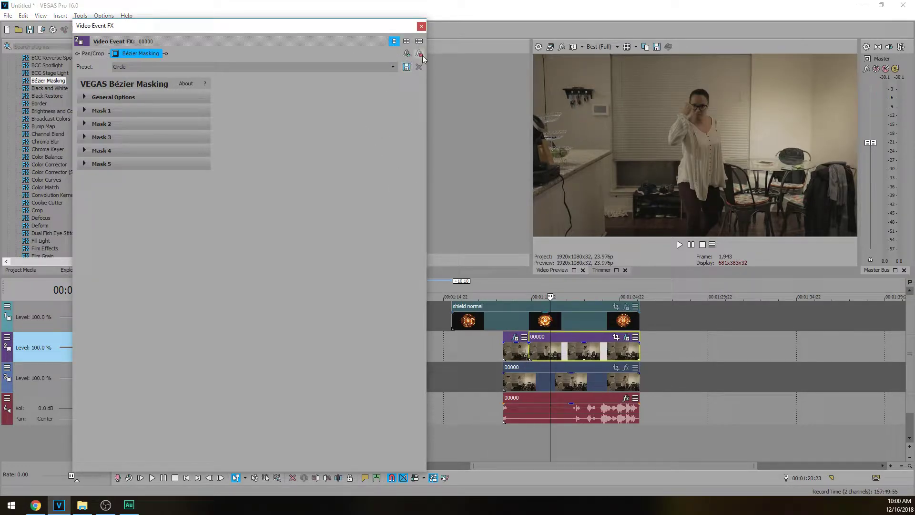
Step: Close the effect settings and play from around 00:01:23:23 at half speed
left_click(422, 26)
left_click(546, 352)
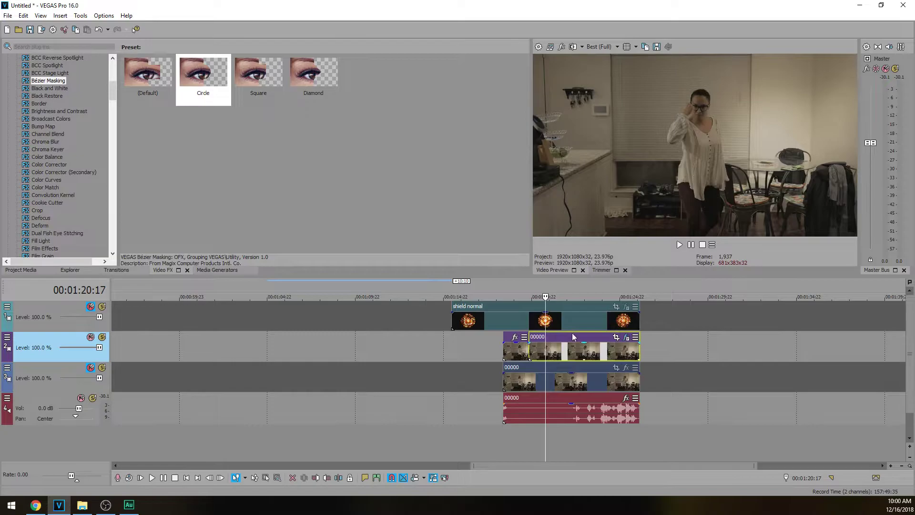
left_click(579, 350)
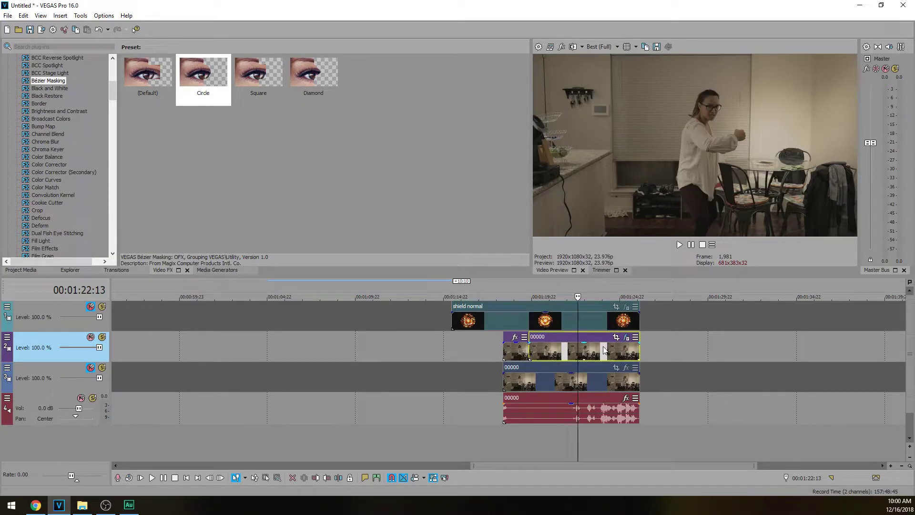
left_click(604, 349)
key("l")
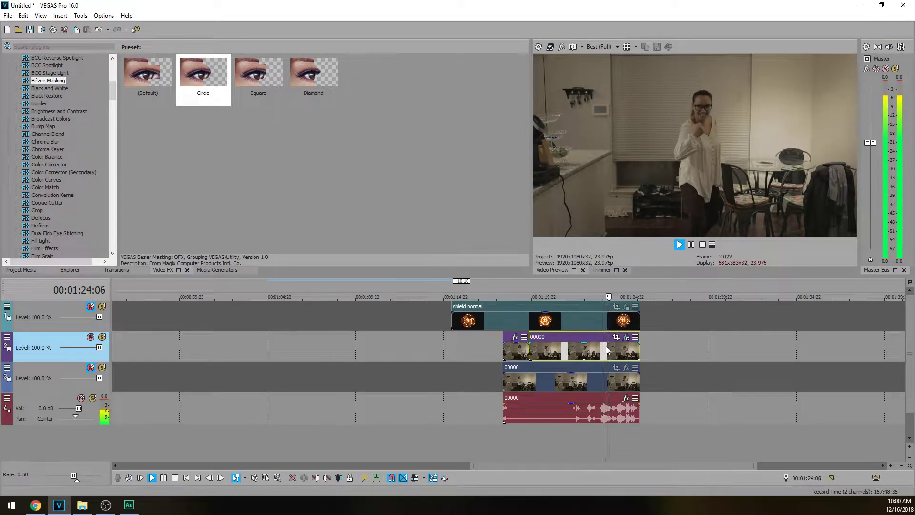
Step: Reopen the masking settings at frame 1,914 and expand Mask 1 and its Tracking options
key("k")
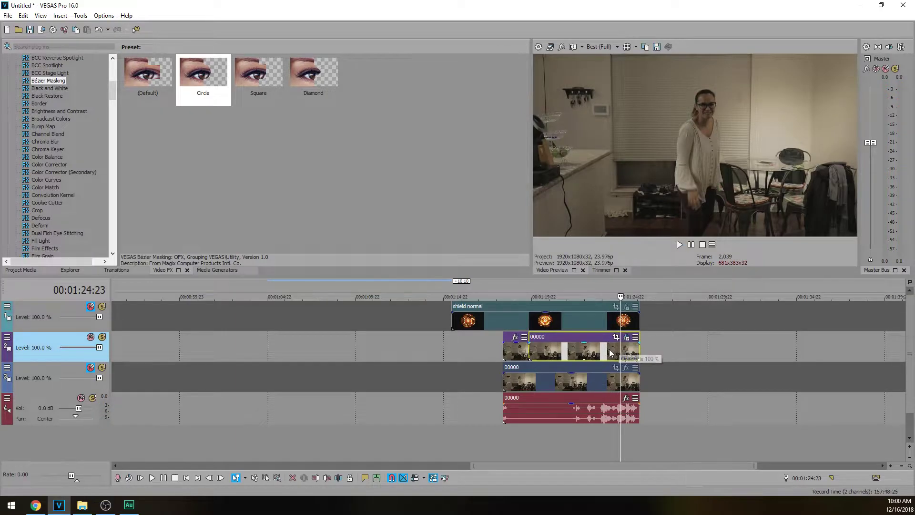
left_click(626, 337)
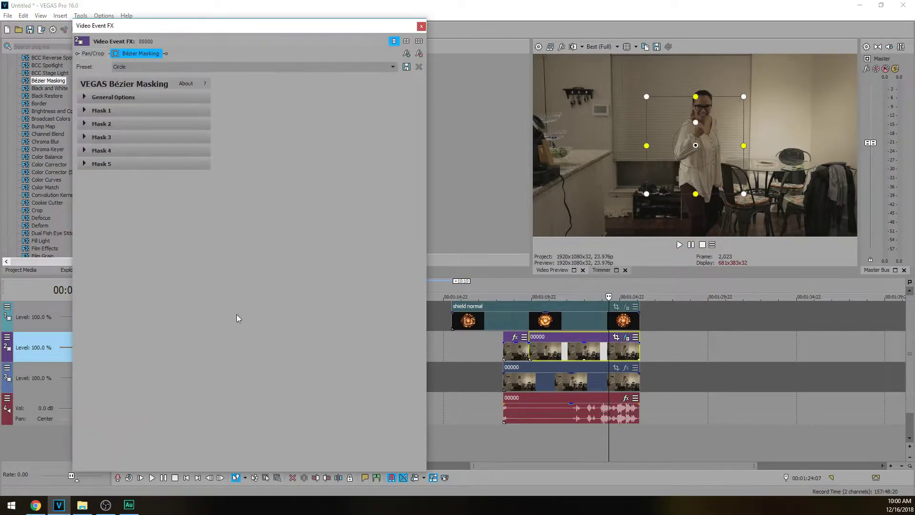
left_click(535, 353)
left_click(529, 357)
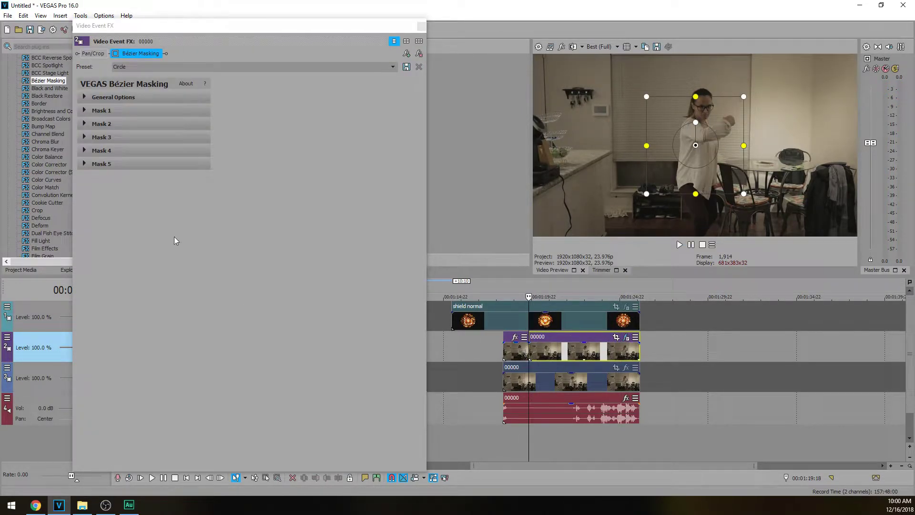
left_click(85, 110)
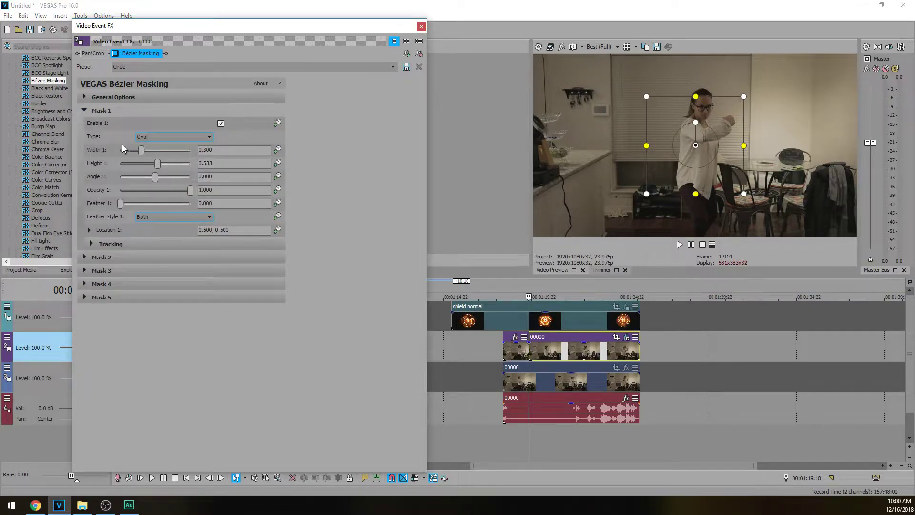
left_click(91, 245)
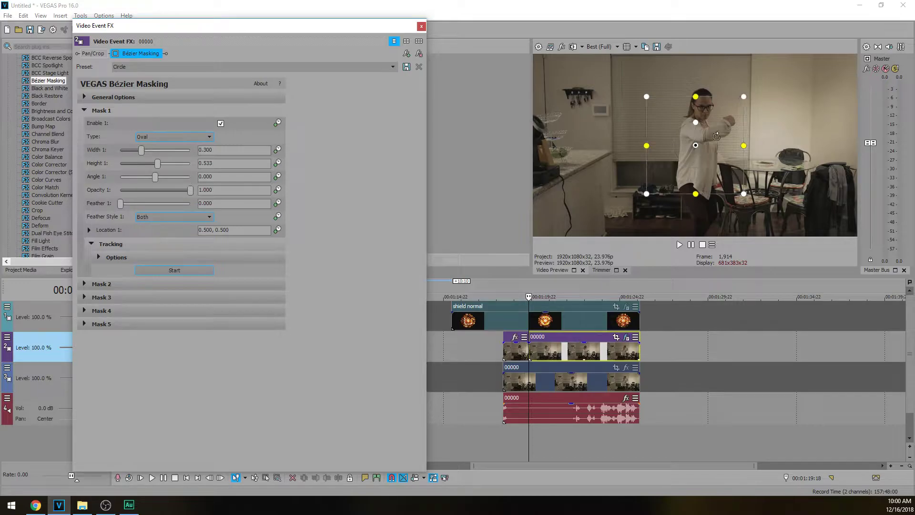
Step: Move the oval mask onto the raised fist, shrink it to about 0.029 × 0.052 and re-enable it
left_click_drag(683, 152, 715, 127)
left_click_drag(776, 169, 742, 135)
left_click(114, 54)
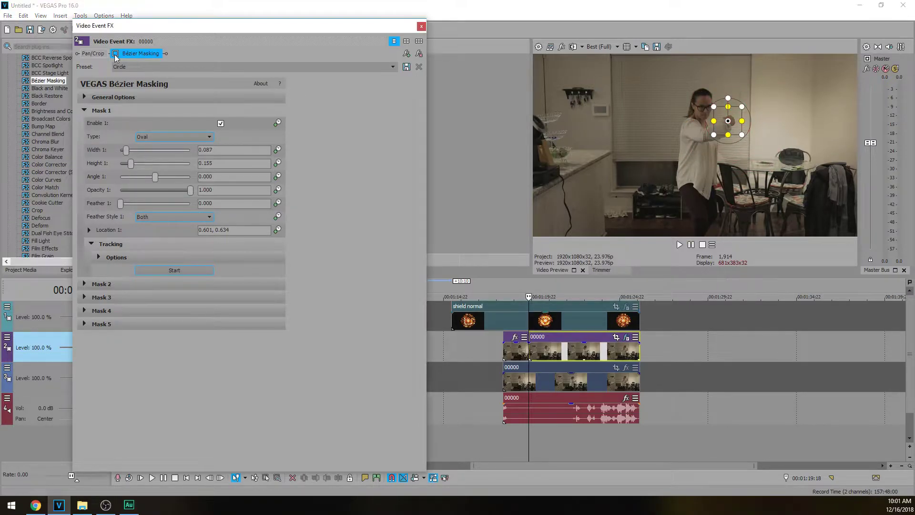
left_click(115, 53)
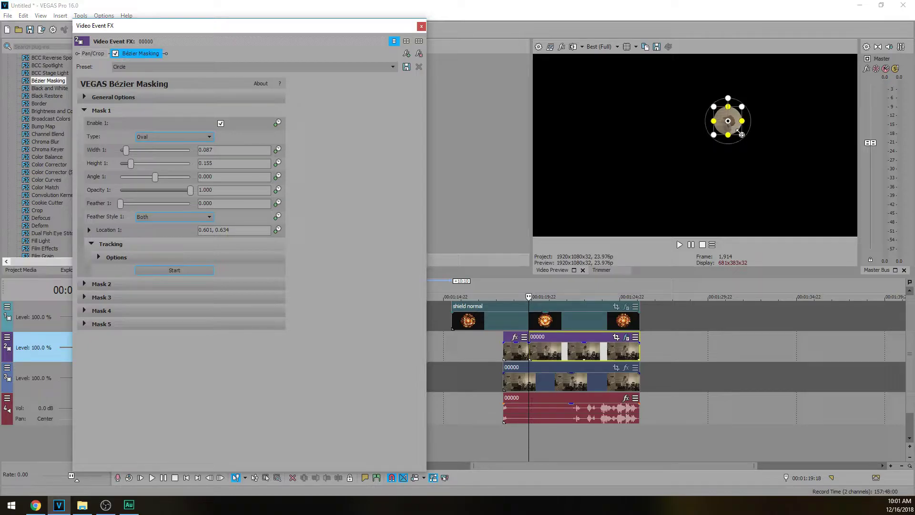
left_click_drag(741, 135, 733, 126)
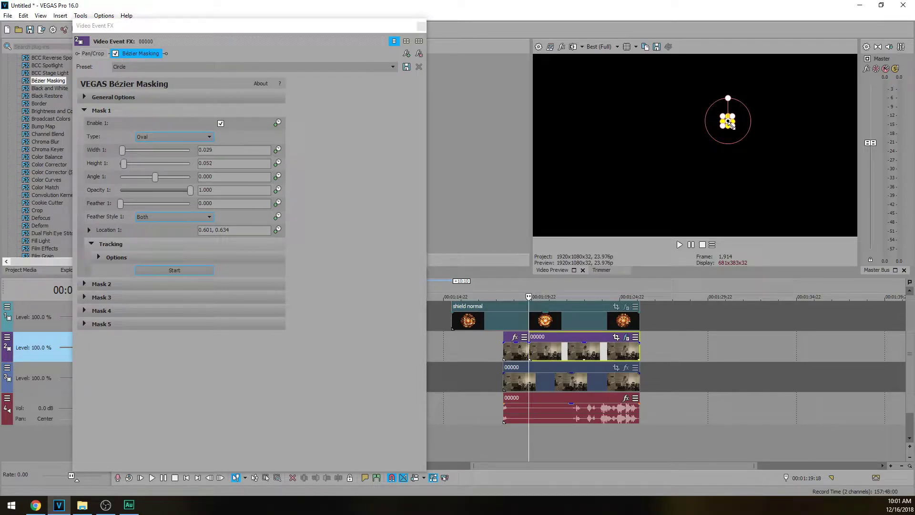
Step: Motion-track the mask along the fist and play back to check the tracking
left_click(190, 270)
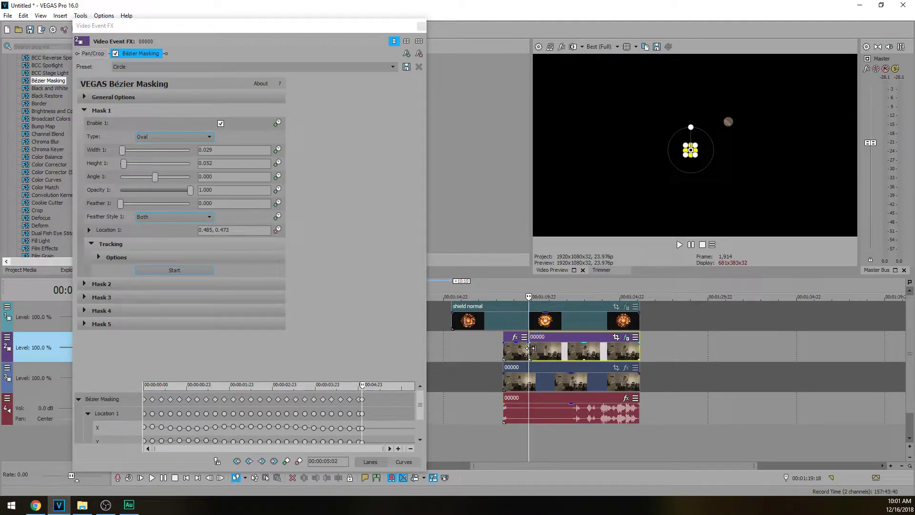
key("space")
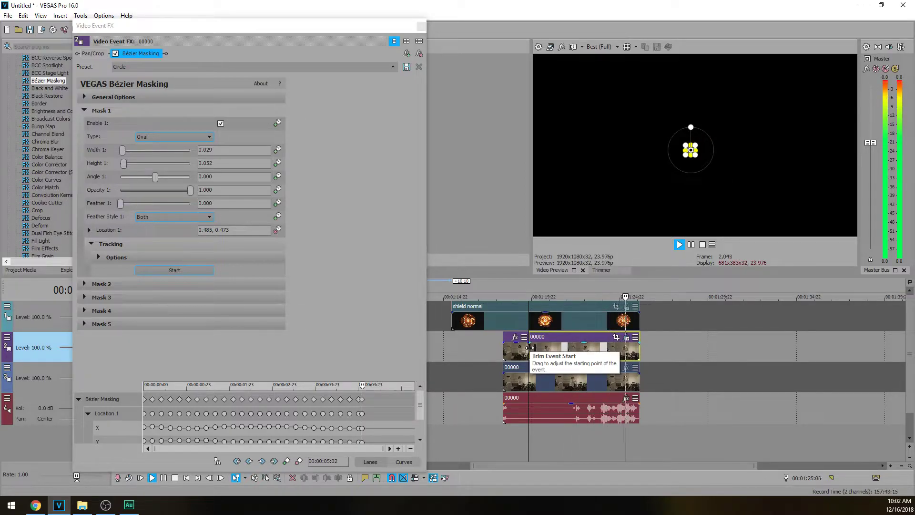
key("space")
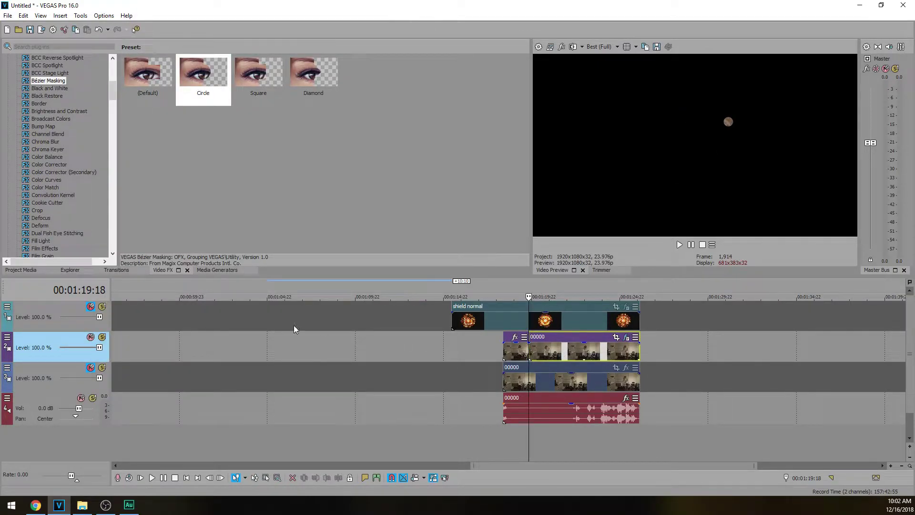
Step: Trim the shield clip to start later and park the playhead at 00:01:24:00
left_click_drag(452, 317, 529, 317)
left_click(590, 320)
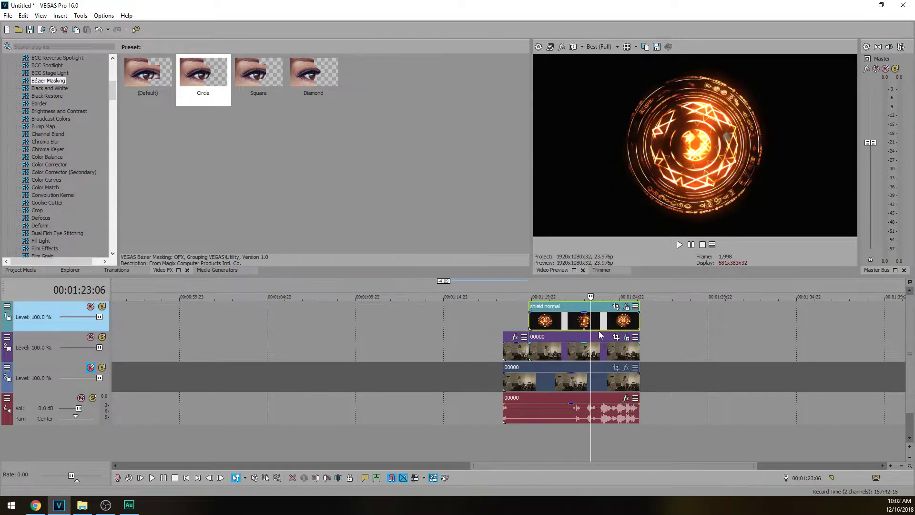
left_click(603, 337)
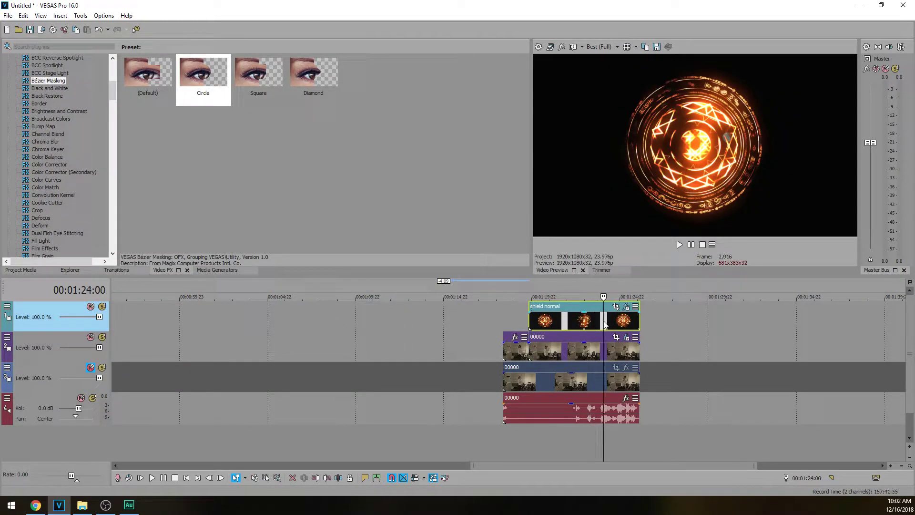
Step: Run Copy Motion Track to PiP on the selected shield and woman's clips
left_click(585, 348, "ctrl")
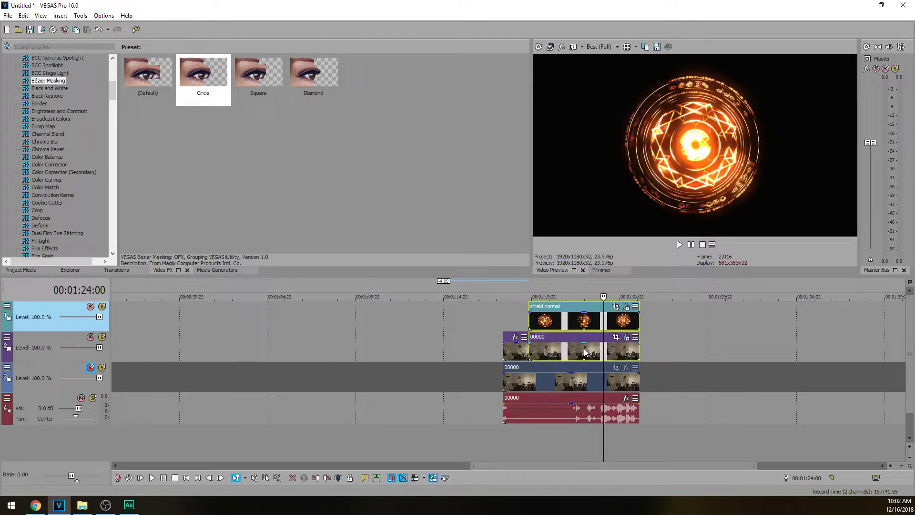
left_click(80, 16)
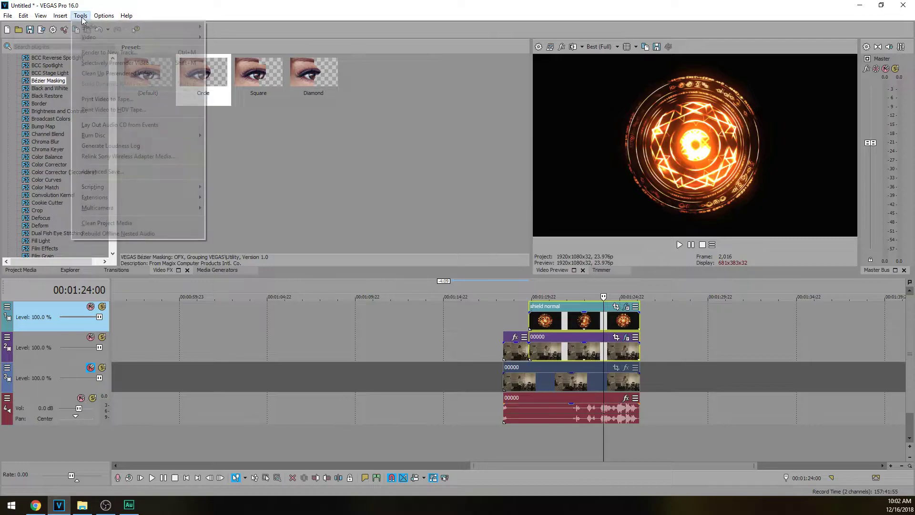
mouse_move(171, 188)
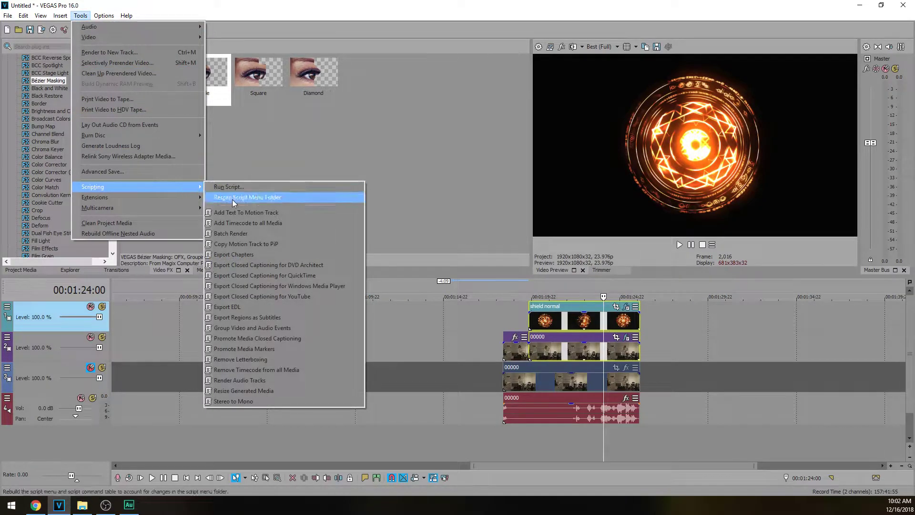
left_click(253, 244)
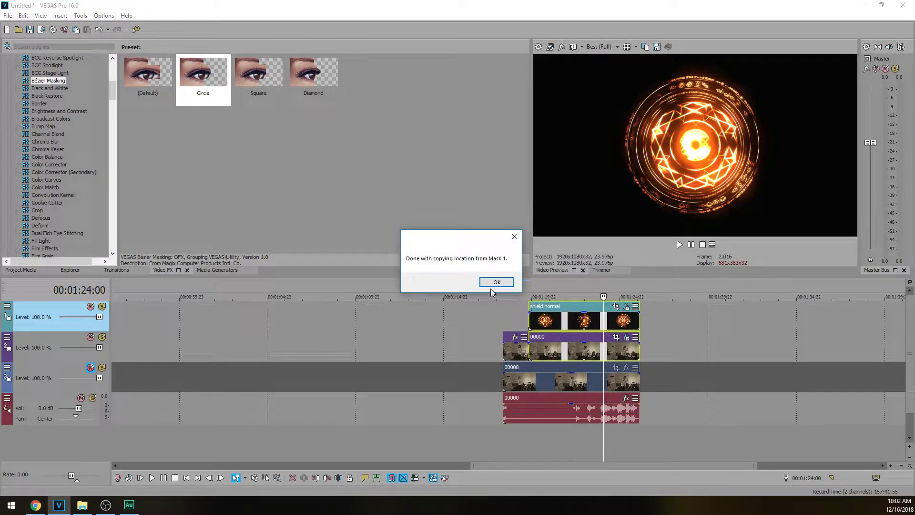
left_click(495, 282)
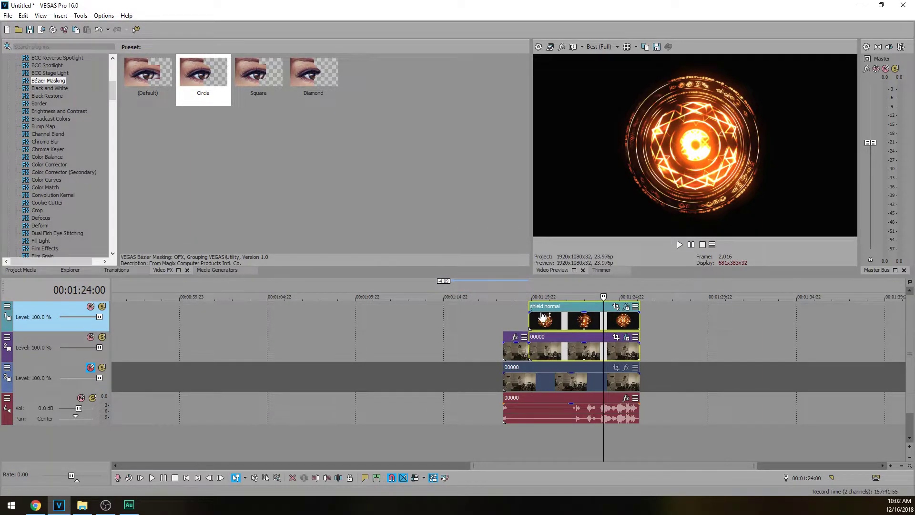
left_click(564, 324)
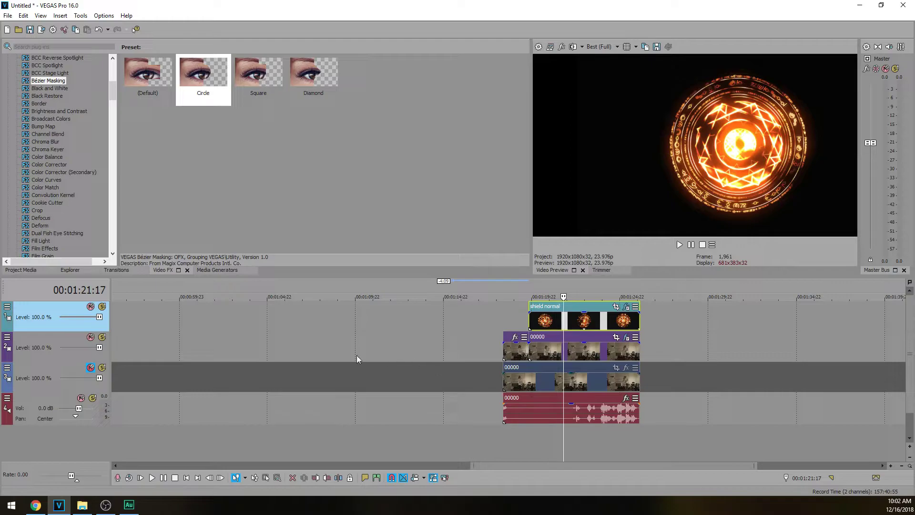
Step: Unmute the room footage track, mute track 2 and play back the composite
left_click(91, 368)
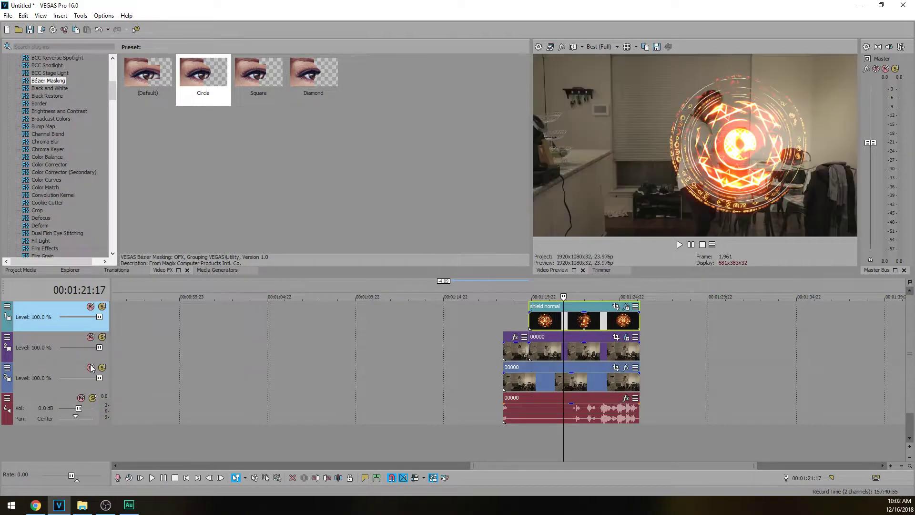
left_click(90, 337)
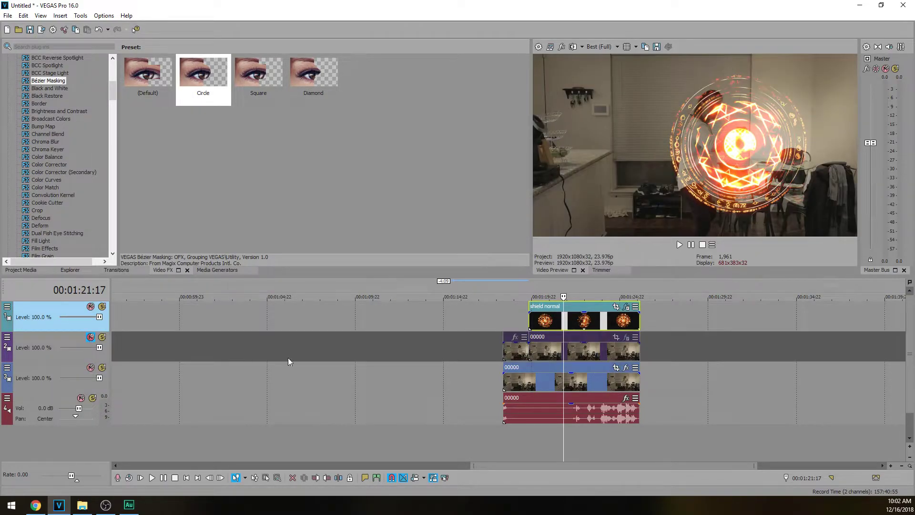
left_click(530, 317)
key("space")
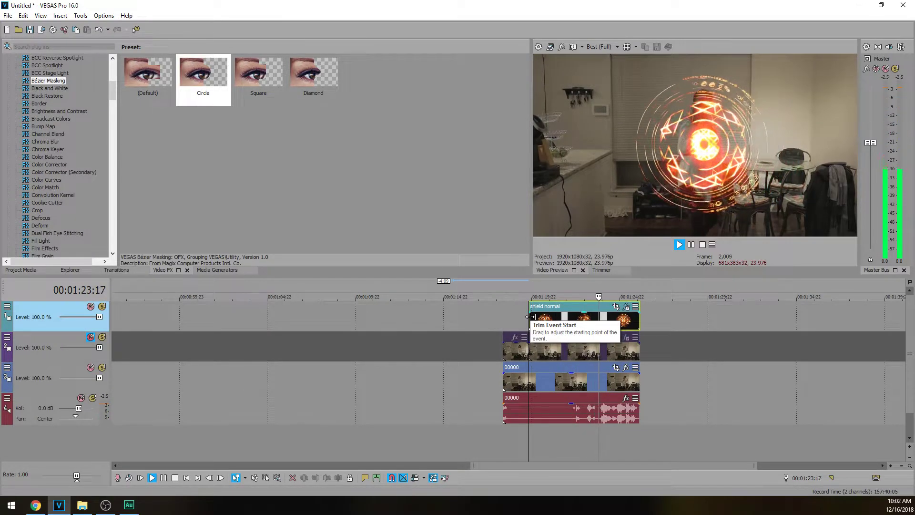
key("space")
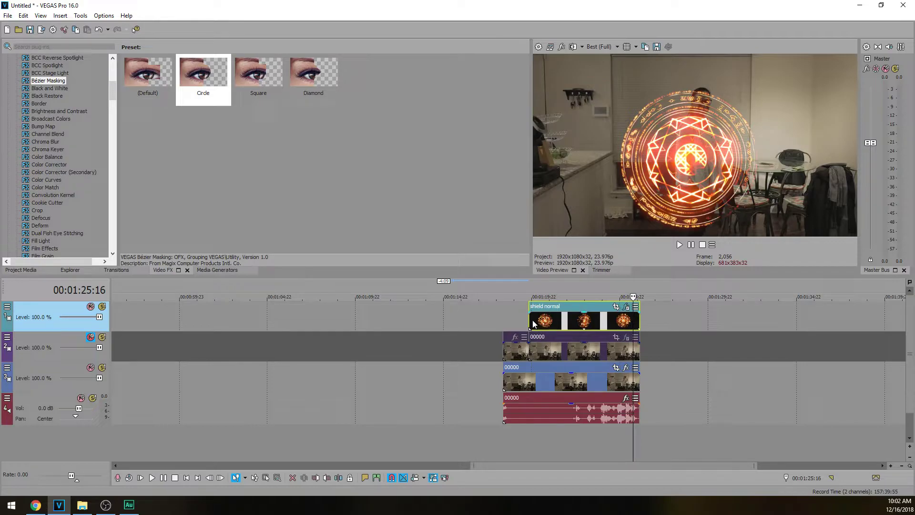
left_click(533, 319)
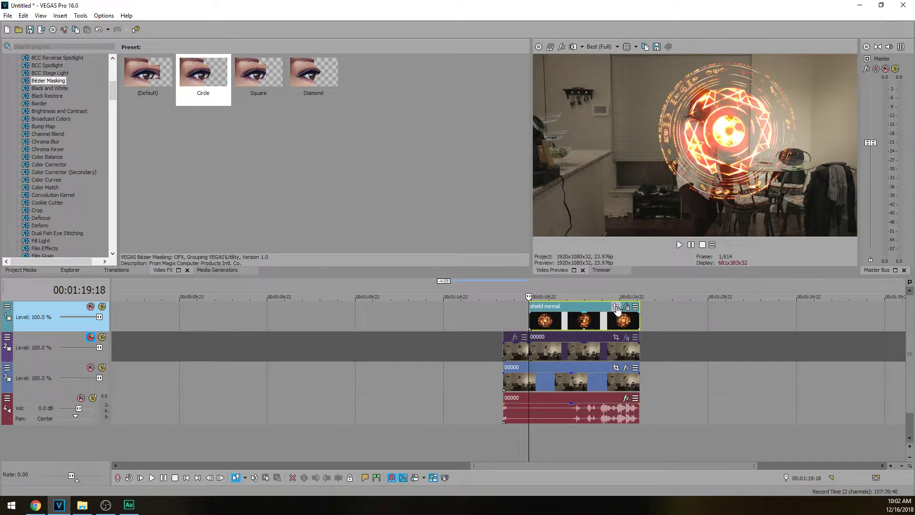
Step: Enlarge the shield's Pan/Crop frame to about 4,353 × 2,448 so the shield shrinks
left_click(616, 307)
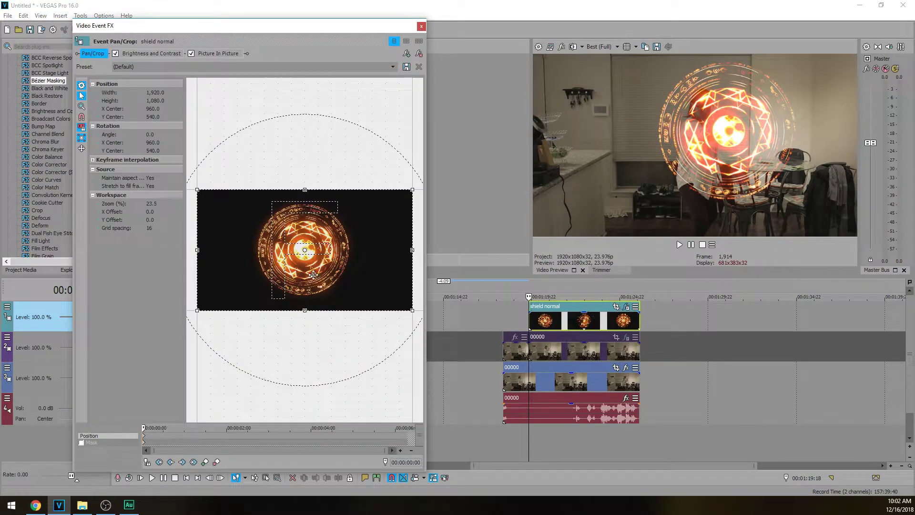
scroll(266, 281, "down", 4)
left_click_drag(258, 276, 200, 336)
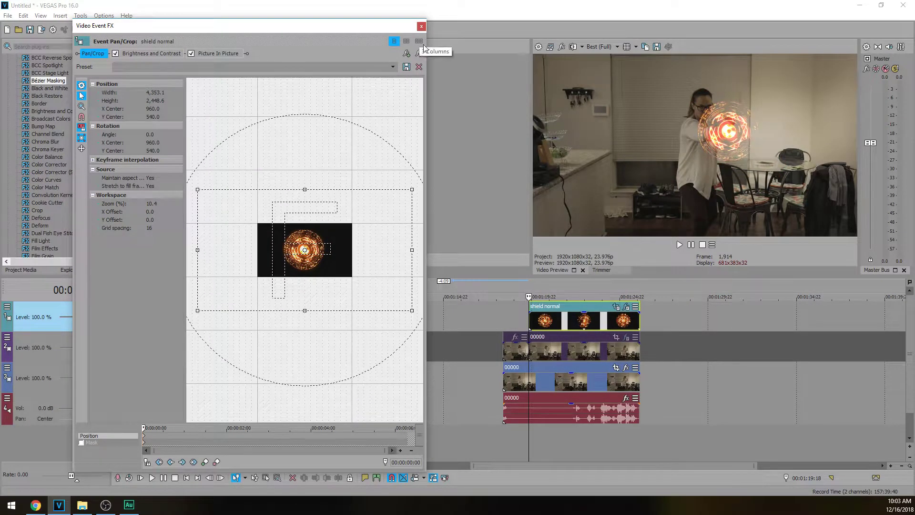
left_click(421, 26)
key("space")
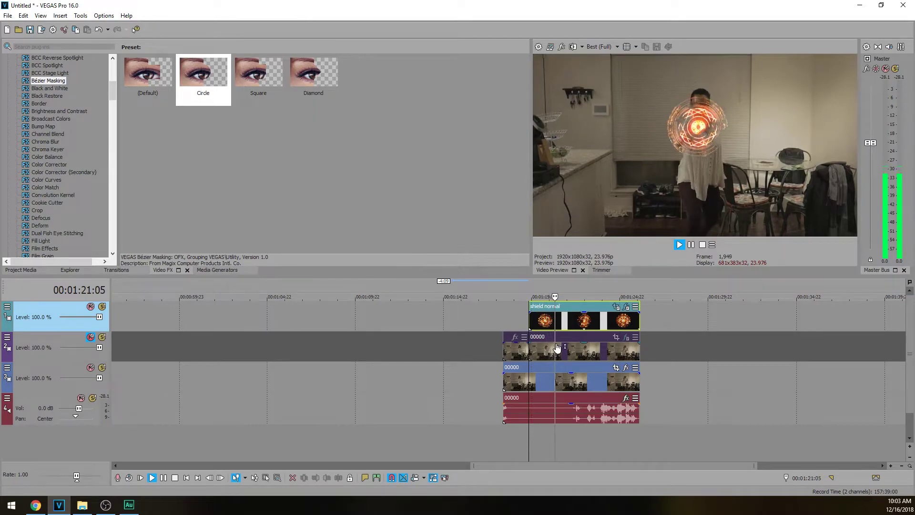
Step: Mute the shield track and find 00:01:24:21, where the shield should end
key("Return")
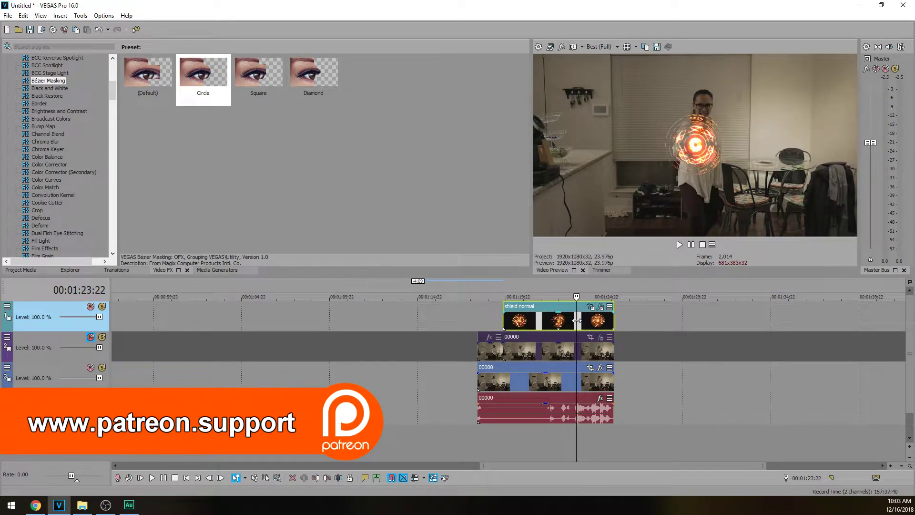
key("Return")
key("Return")
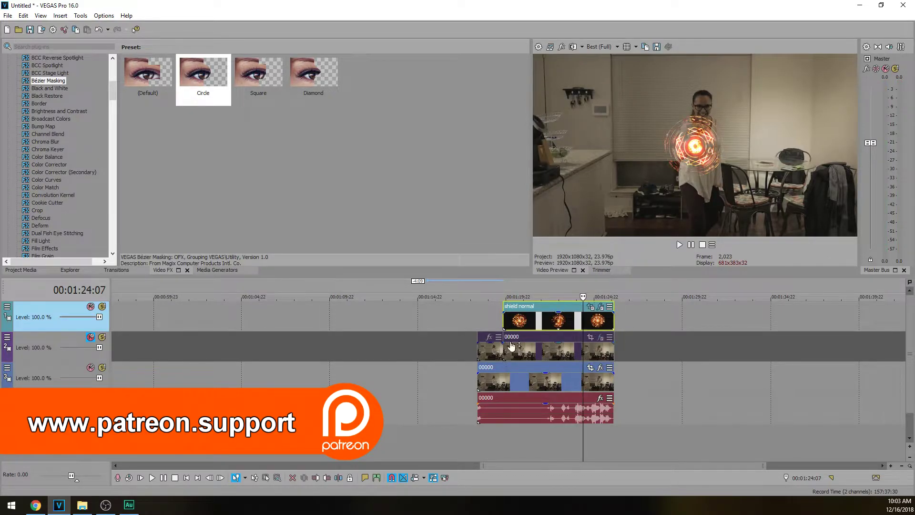
left_click(90, 306)
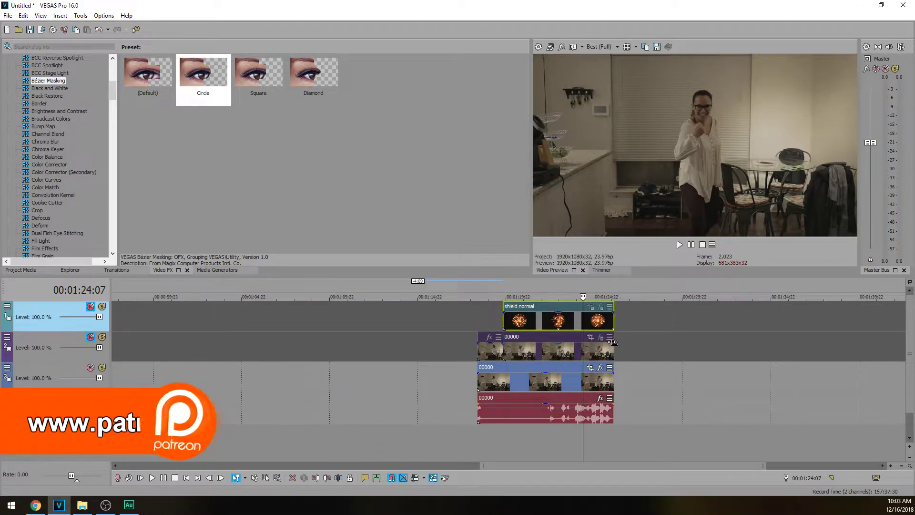
key("Return")
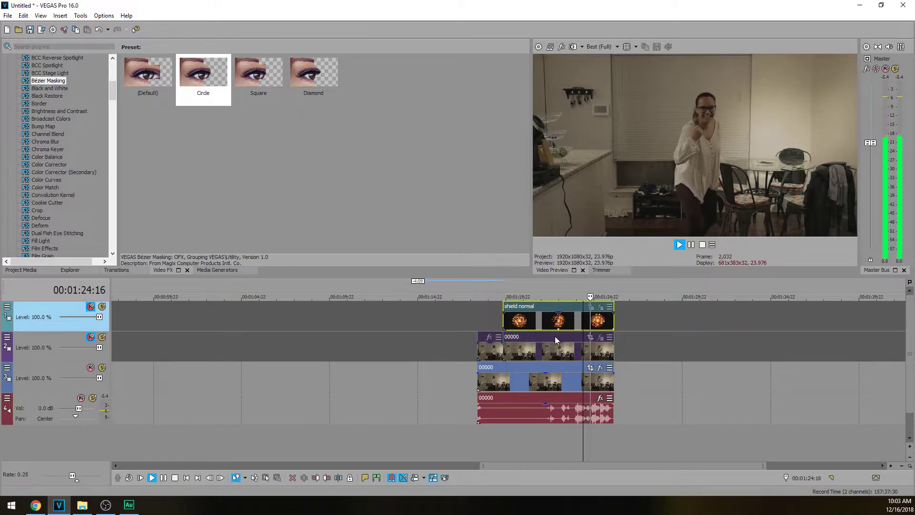
key("Return")
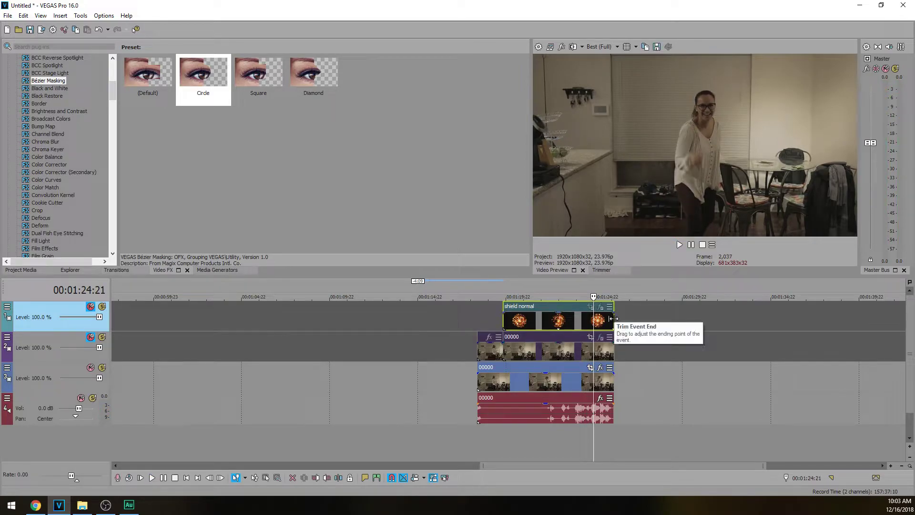
Step: Trim the shield clip's end to 00:01:24:21 and add a five-frame fade-out
left_click_drag(614, 319, 593, 319)
scroll(593, 318, "up", 5)
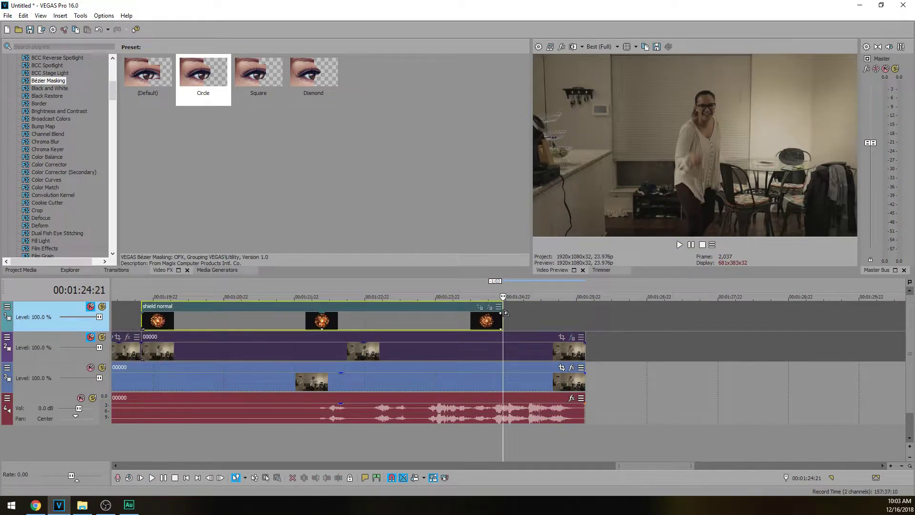
left_click_drag(502, 305, 491, 313)
scroll(511, 336, "down", 5)
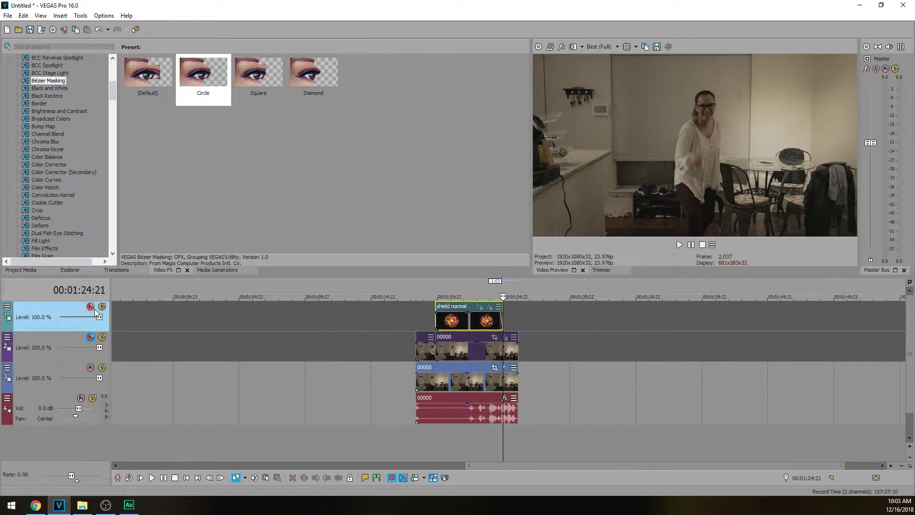
Step: Replay the shield effect from its start to check the new ending
left_click(470, 326)
key("space")
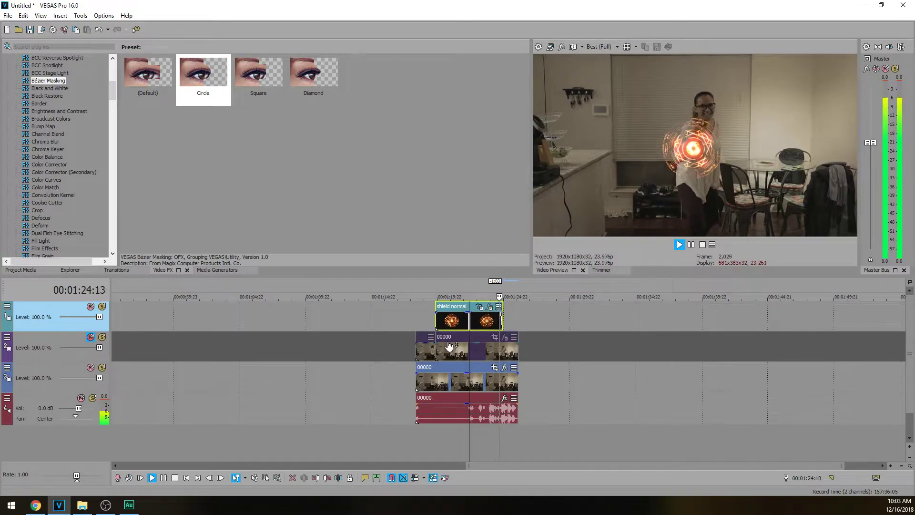
key("space")
left_click(417, 315)
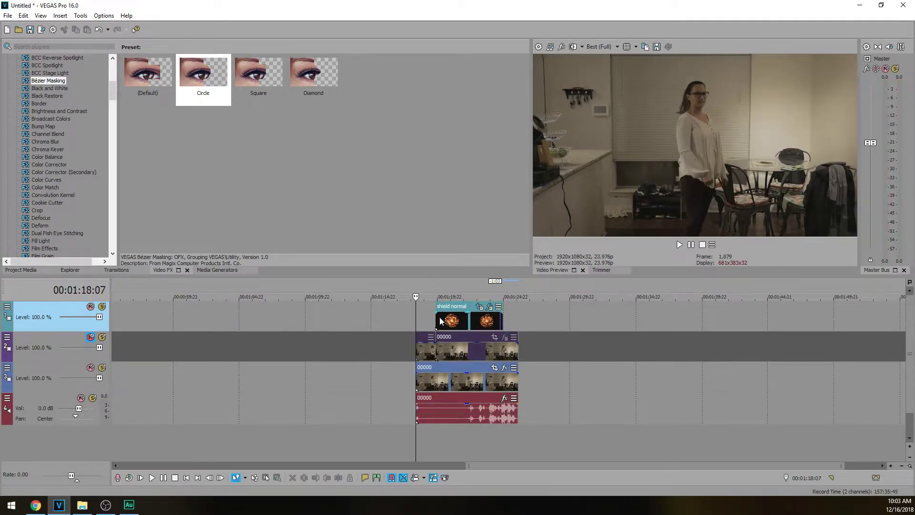
left_click(434, 319)
key("space")
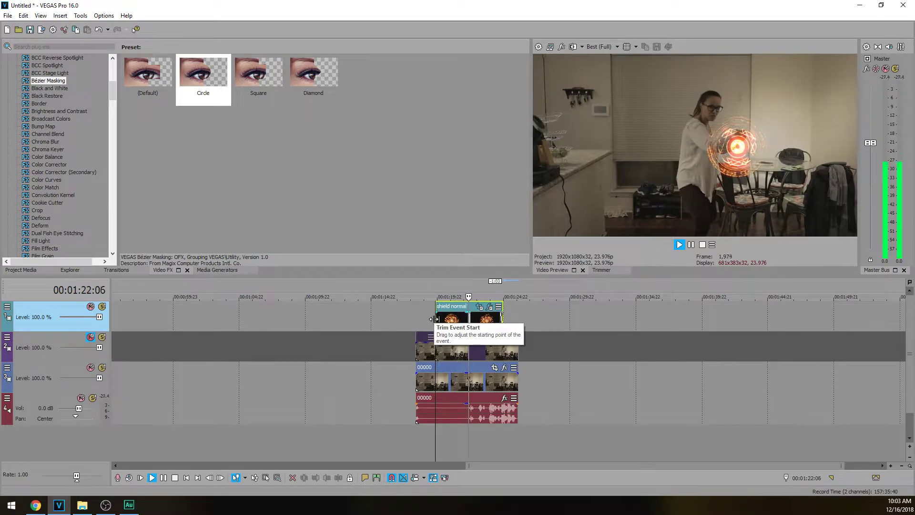
Step: Add the stay and left-right spark clips to the timeline
key("space")
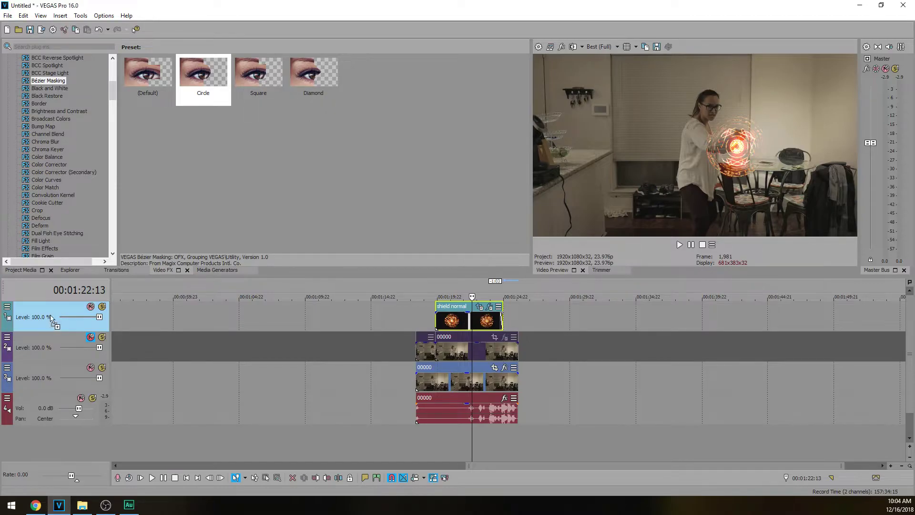
left_click_drag(53, 322, 596, 316)
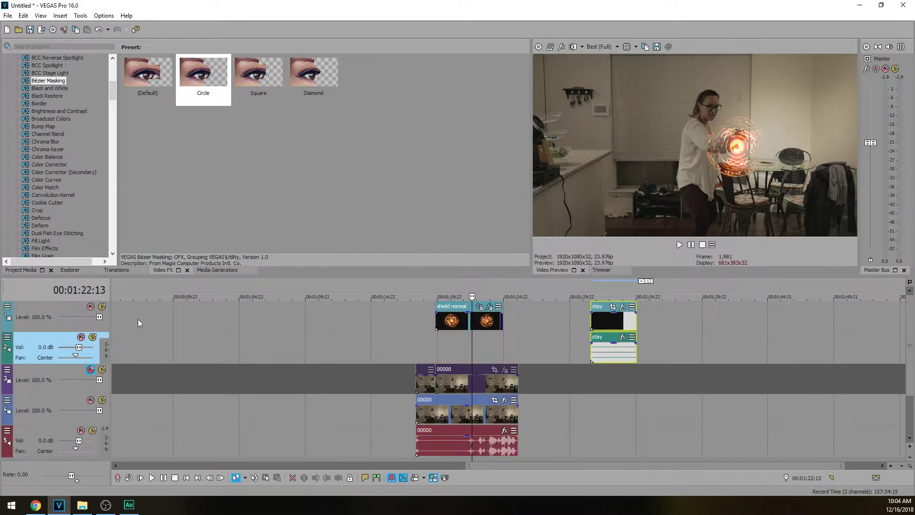
key("alt+Tab")
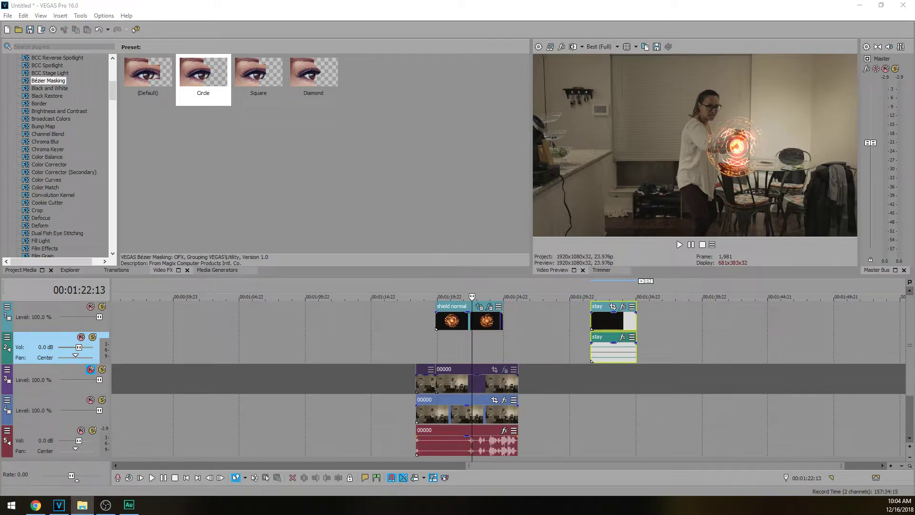
left_click_drag(271, 272, 677, 329)
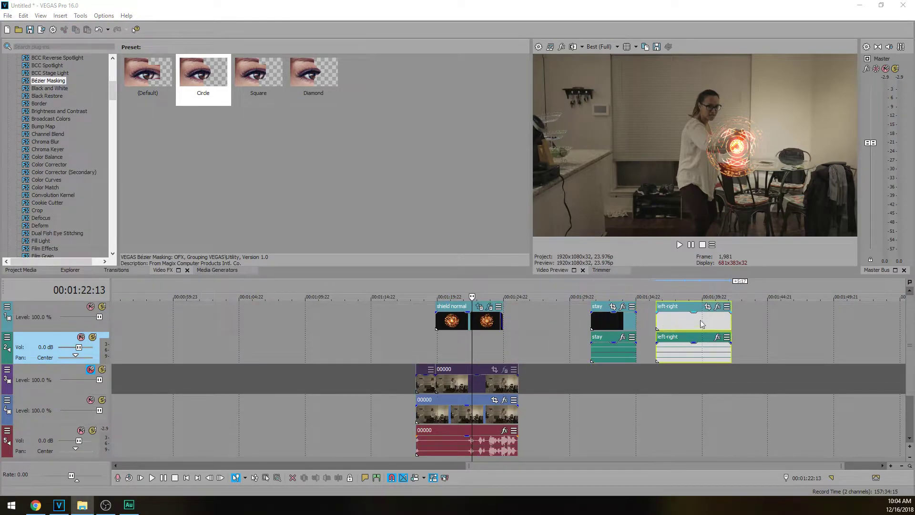
Step: Preview the left-right and stay spark clips
left_click(660, 324)
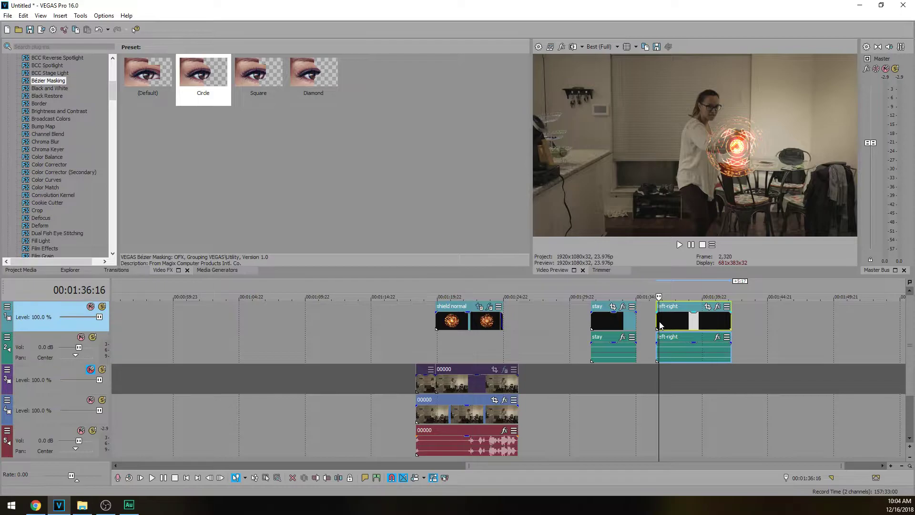
key("space")
key("Return")
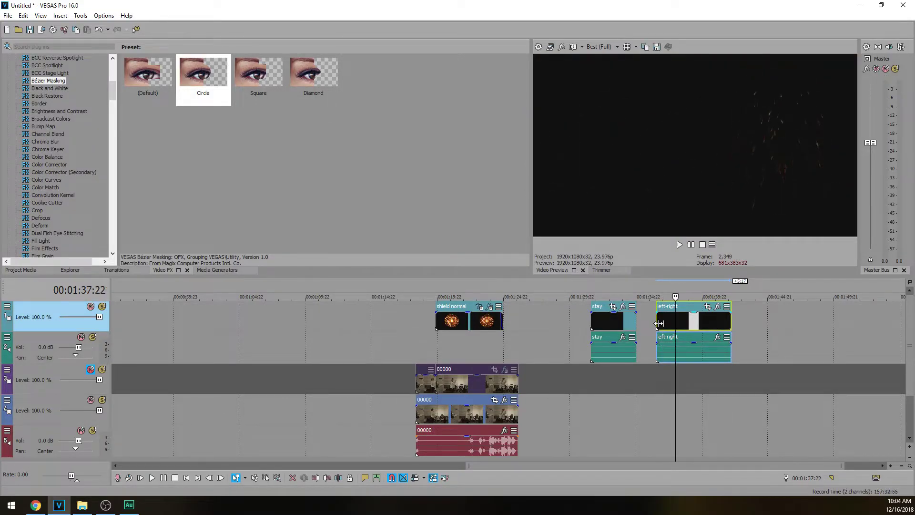
left_click(594, 324)
key("space")
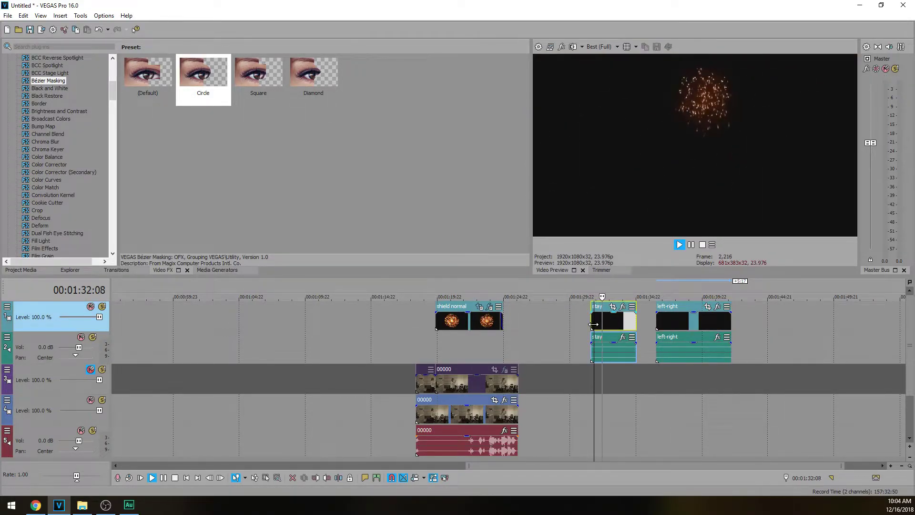
key("Return")
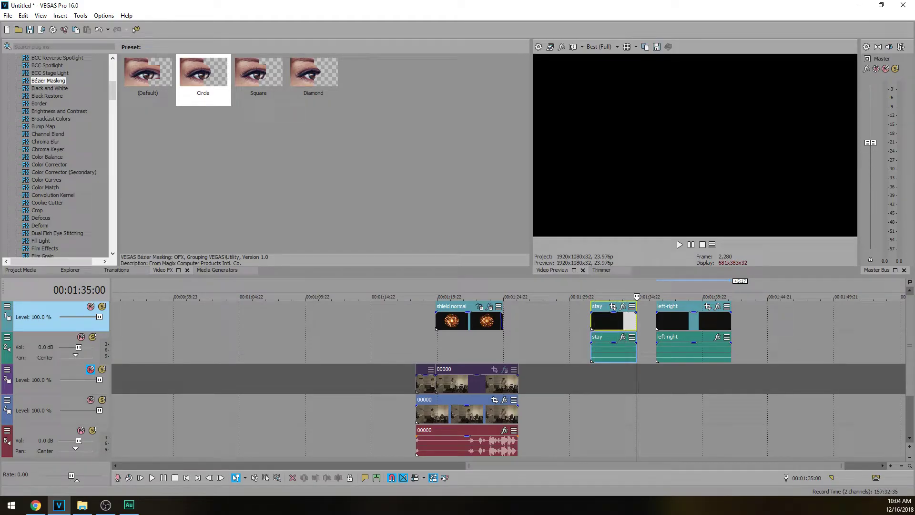
Step: Place the off particles clip just before the stay clip and play it back
left_click_drag(203, 77, 542, 335)
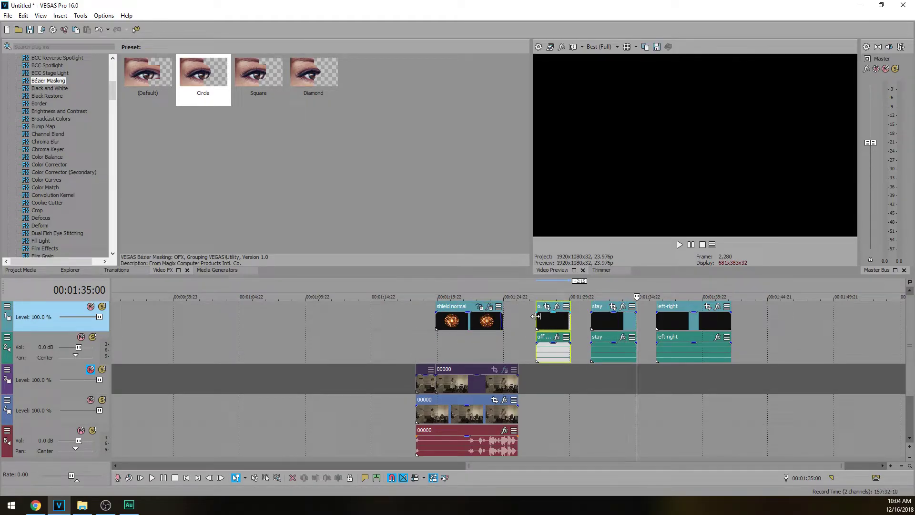
left_click(535, 316)
key("space")
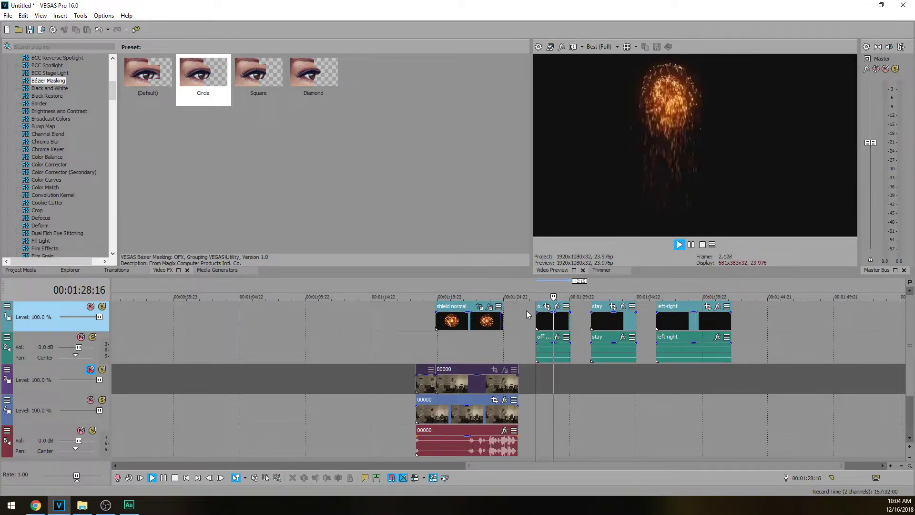
key("space")
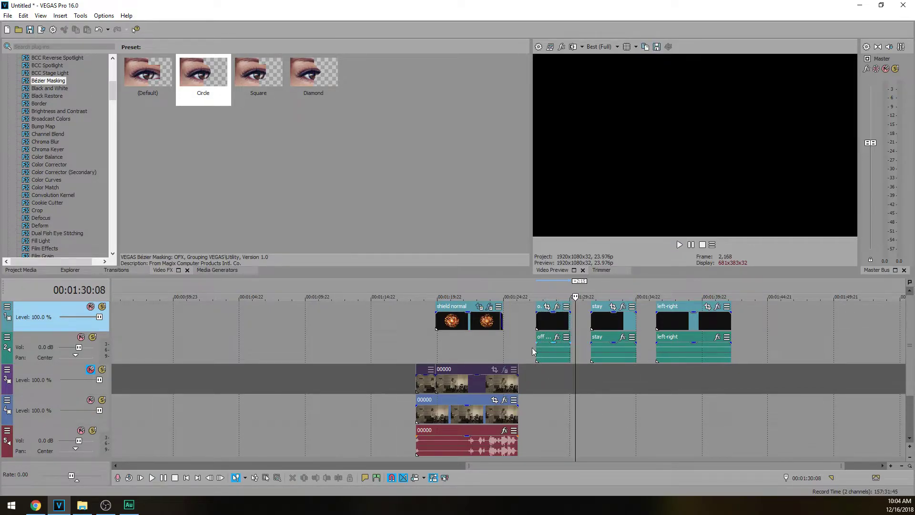
Step: Insert two empty video tracks at the top of the track list
right_click(380, 319)
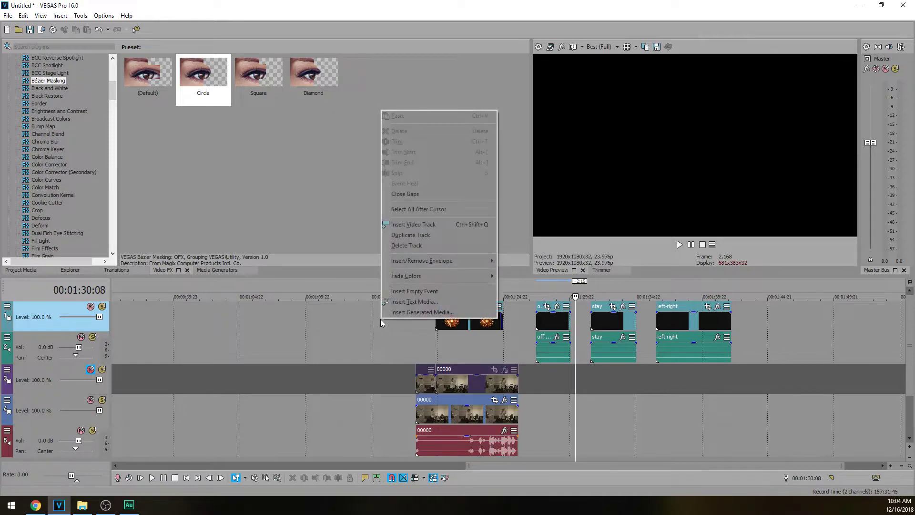
left_click(442, 224)
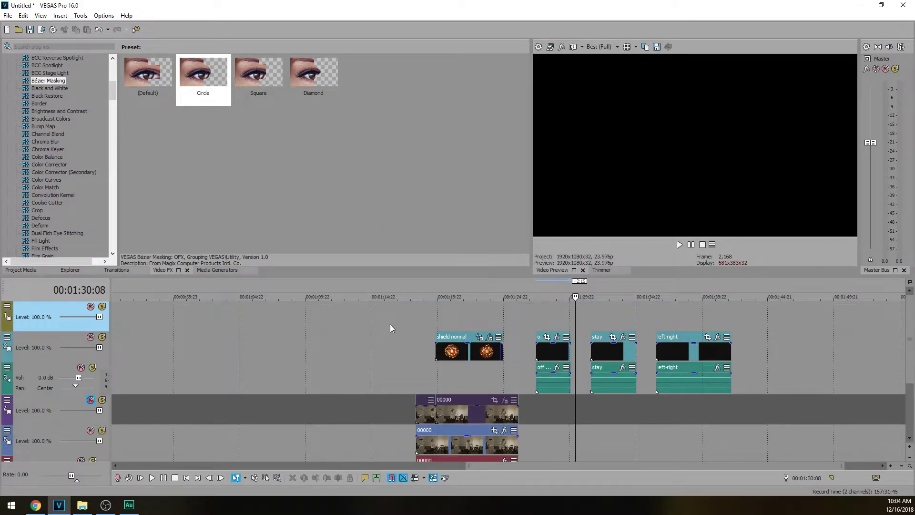
right_click(389, 320)
left_click(431, 225)
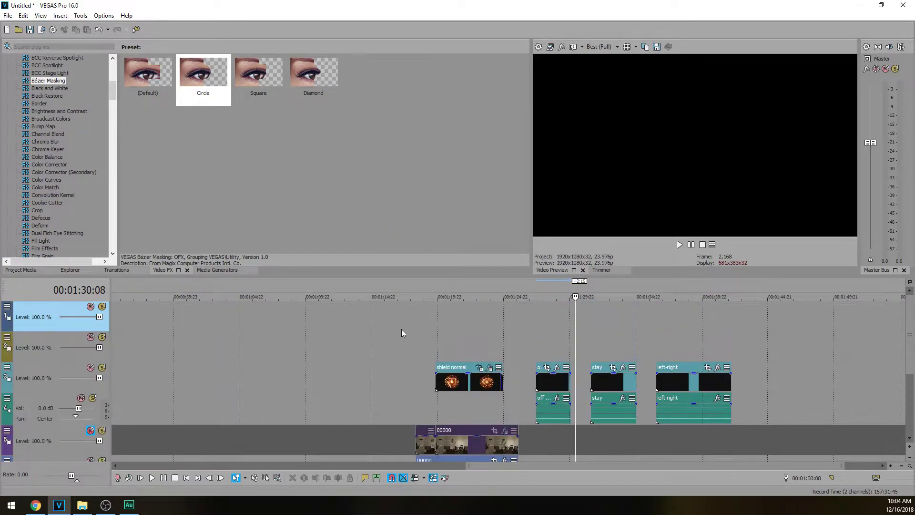
Step: Set both new tracks' compositing mode to Lighten
left_click(10, 338)
mouse_move(92, 406)
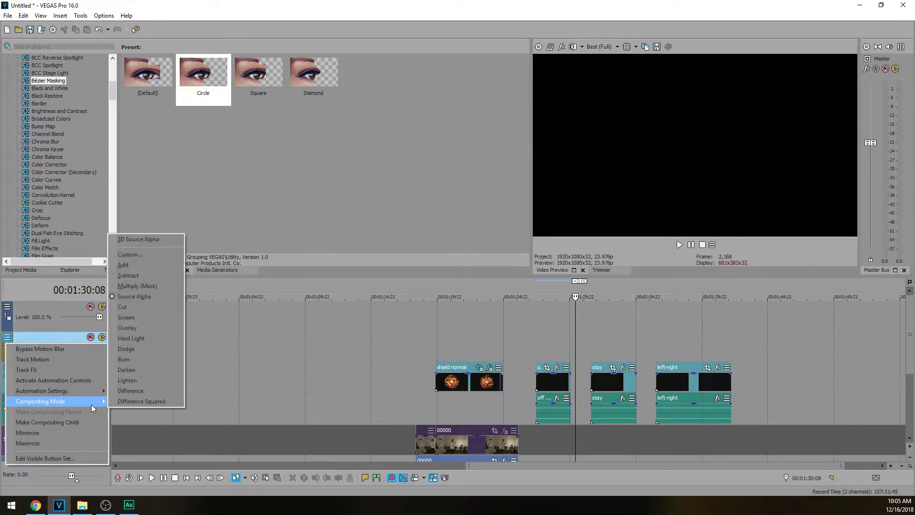
left_click(148, 379)
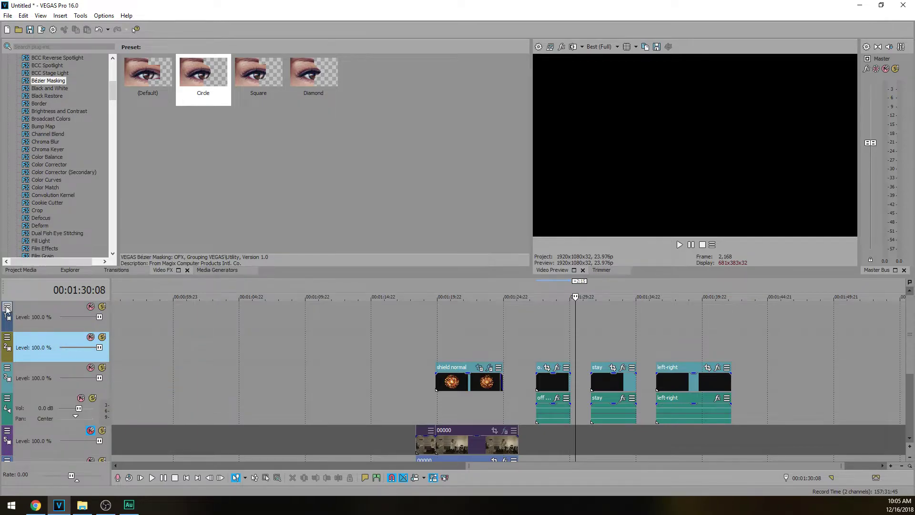
left_click(7, 308)
mouse_move(93, 370)
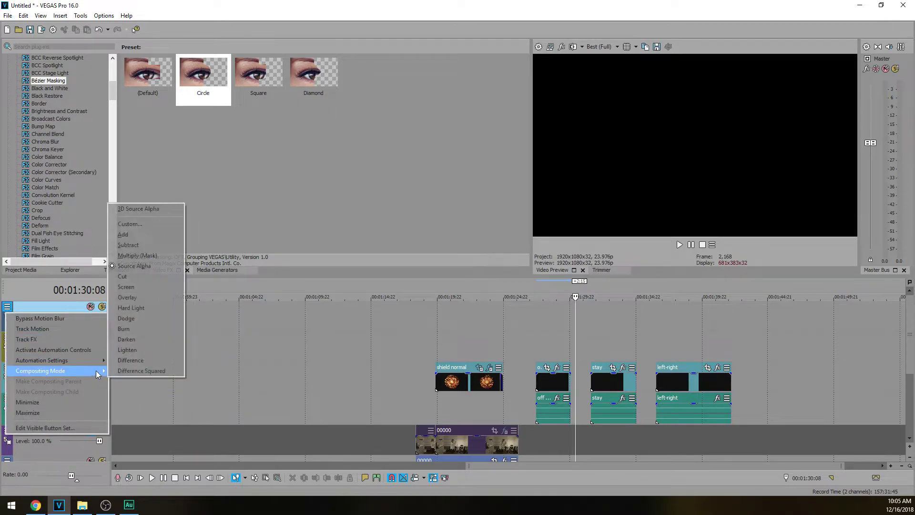
left_click(127, 349)
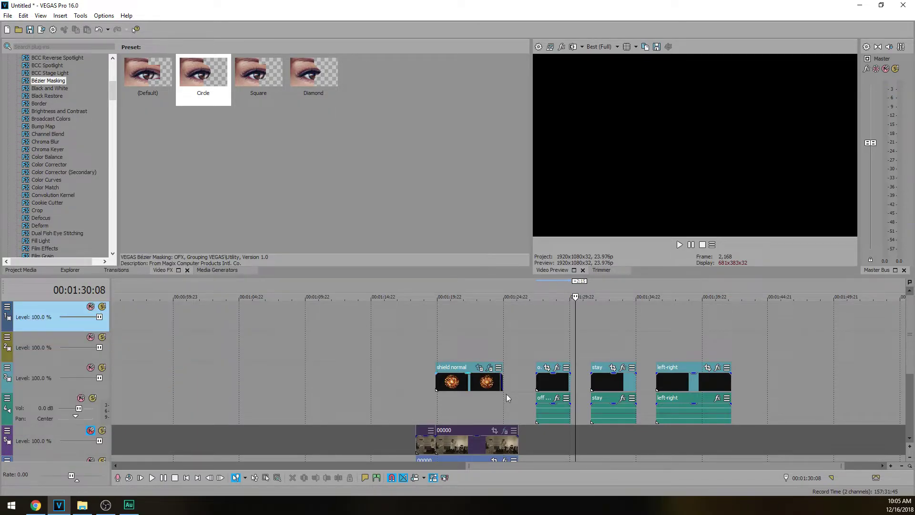
Step: Delete the spark clips' audio track
right_click(48, 396)
left_click(100, 225)
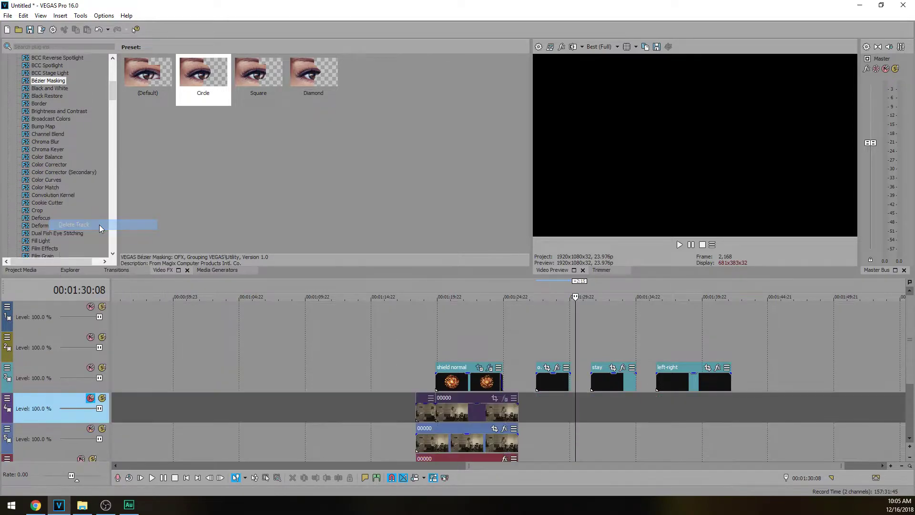
left_click(553, 379)
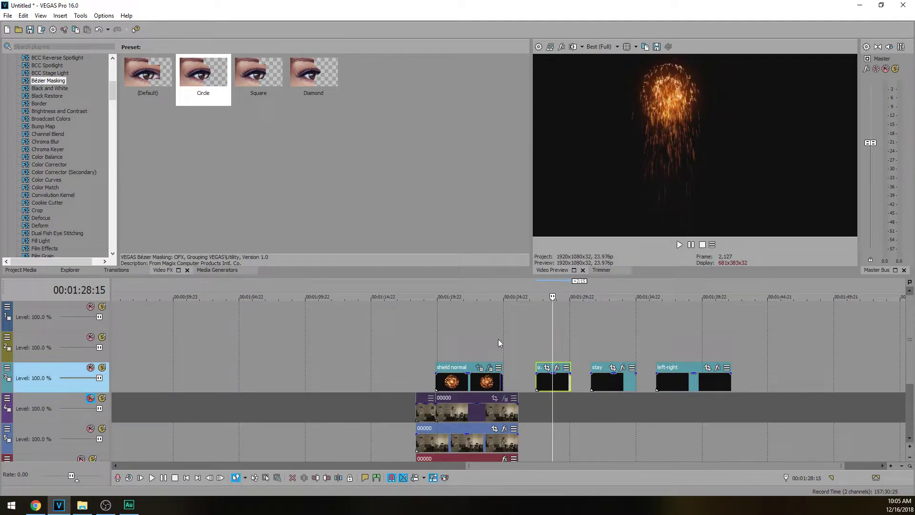
Step: Move the off particles clip onto the empty track above the shield, overlapping the shield's end
left_click(499, 348)
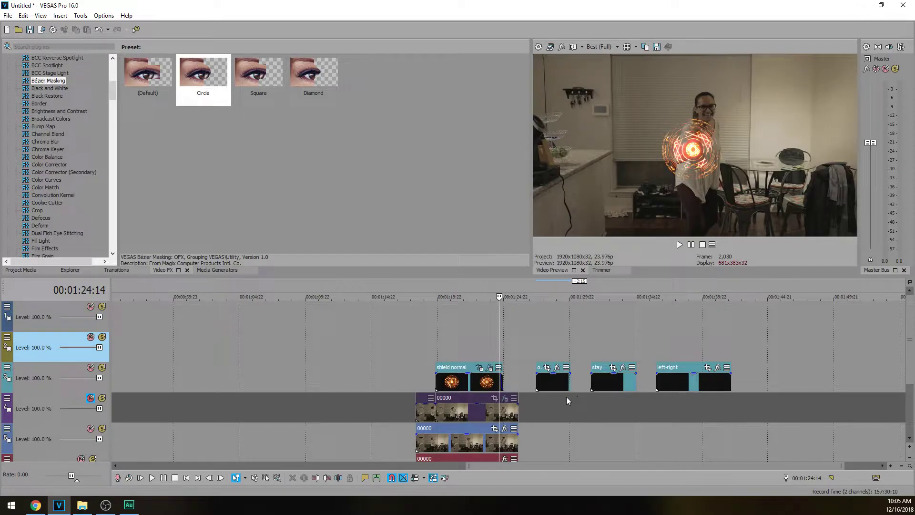
left_click_drag(558, 388, 515, 354)
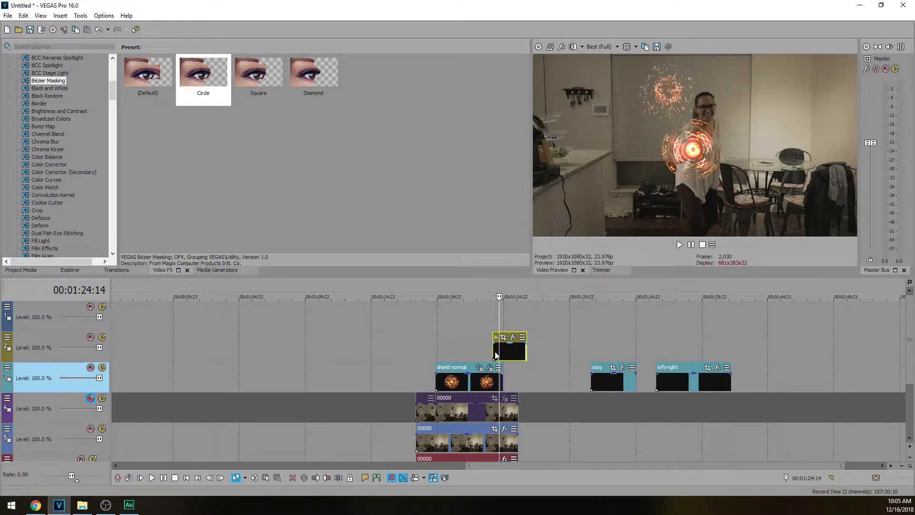
left_click(494, 351)
scroll(496, 353, "up", 3)
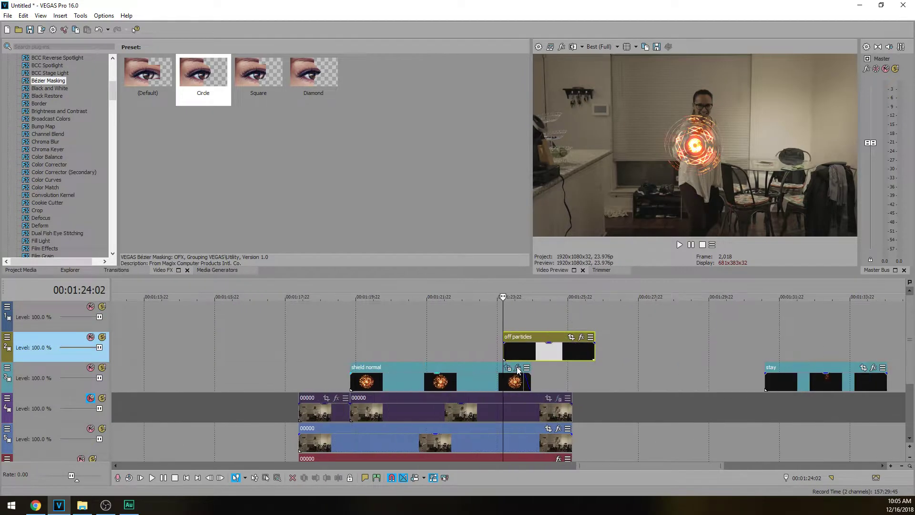
Step: Preview the shield with the sparks, then open the off particles Pan/Crop settings
left_click(471, 315)
key("space")
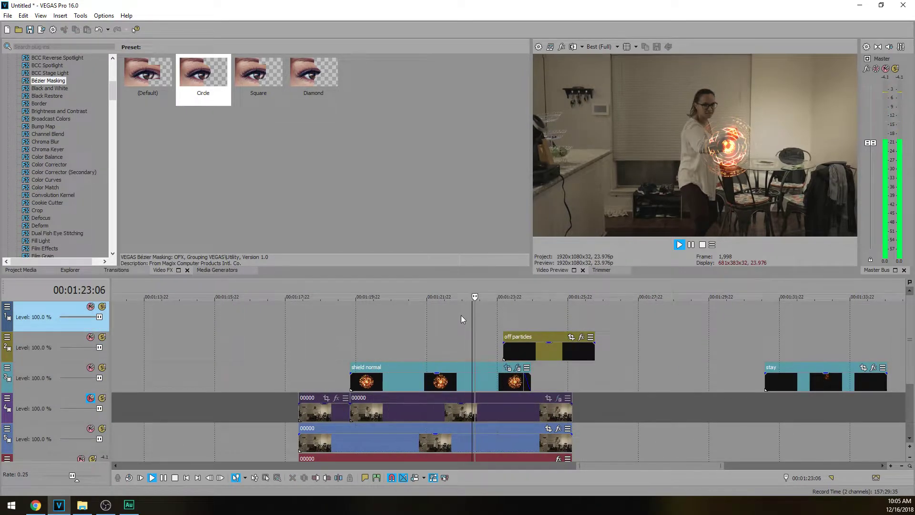
key("Return")
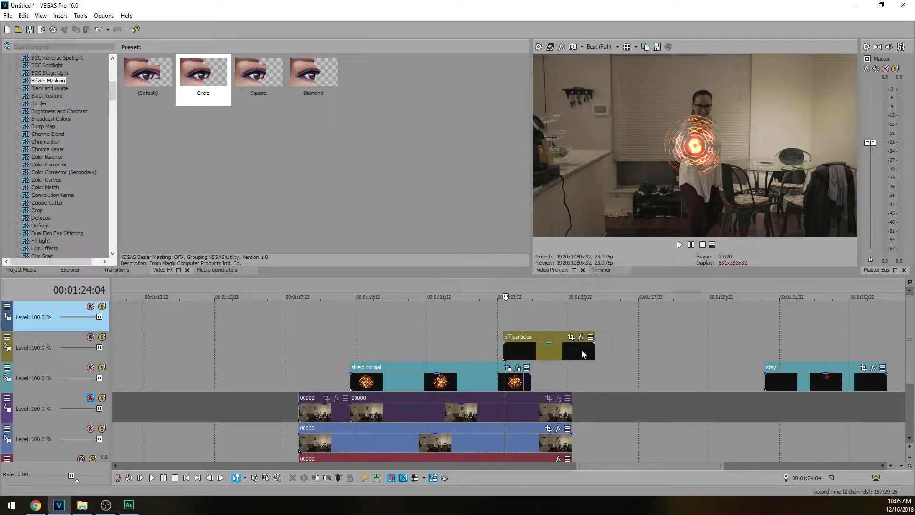
left_click(572, 337)
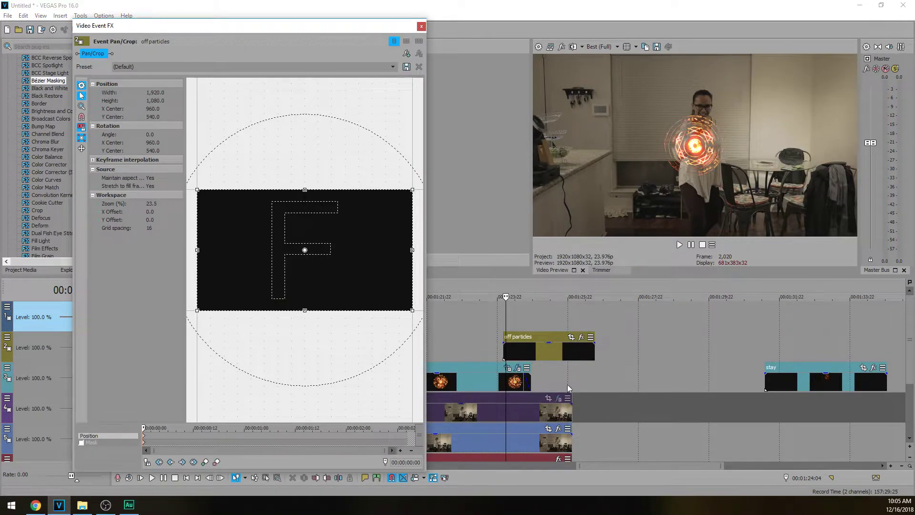
Step: In Pan/Crop, shift the off particles framing up-left and zoom in to enlarge the sparks
left_click_drag(506, 323, 513, 323)
left_click_drag(345, 284, 328, 244)
left_click_drag(395, 272, 386, 264)
left_click(421, 26)
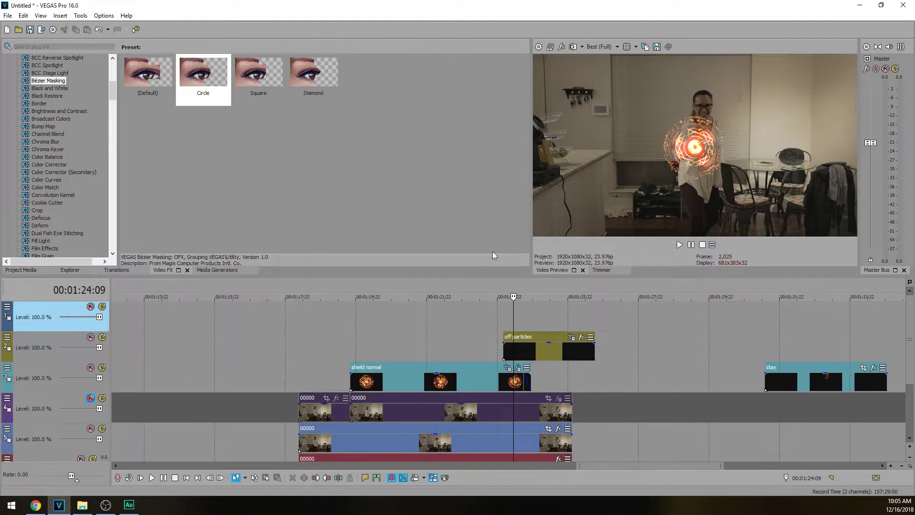
Step: Preview the spark placement and split the off particles clip at 01:25:11
key("space")
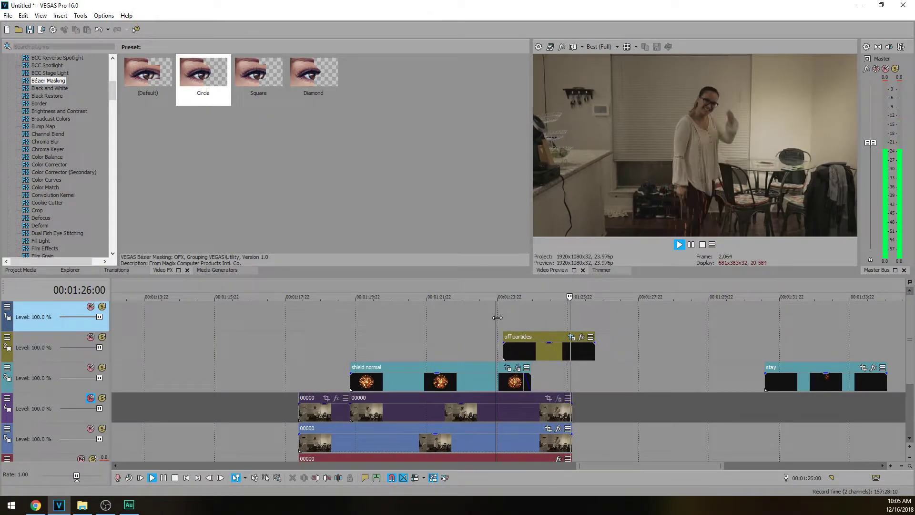
key("Return")
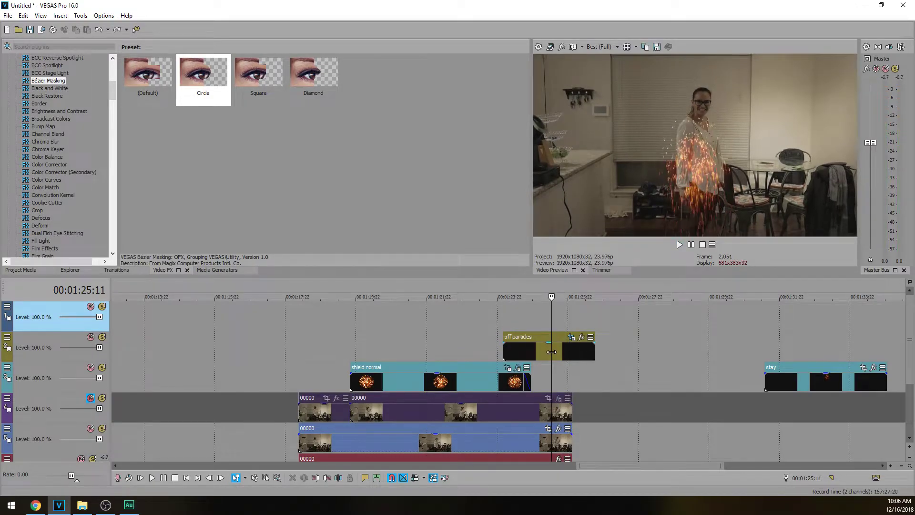
left_click(552, 354)
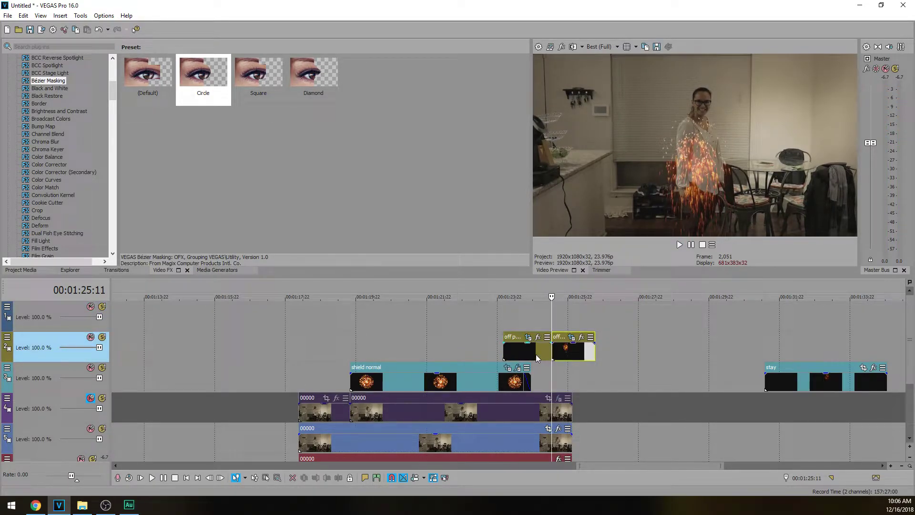
key("s")
Step: Rejoin the two off particles pieces back-to-back, trim the first piece's start, and preview
left_click_drag(535, 353, 516, 350)
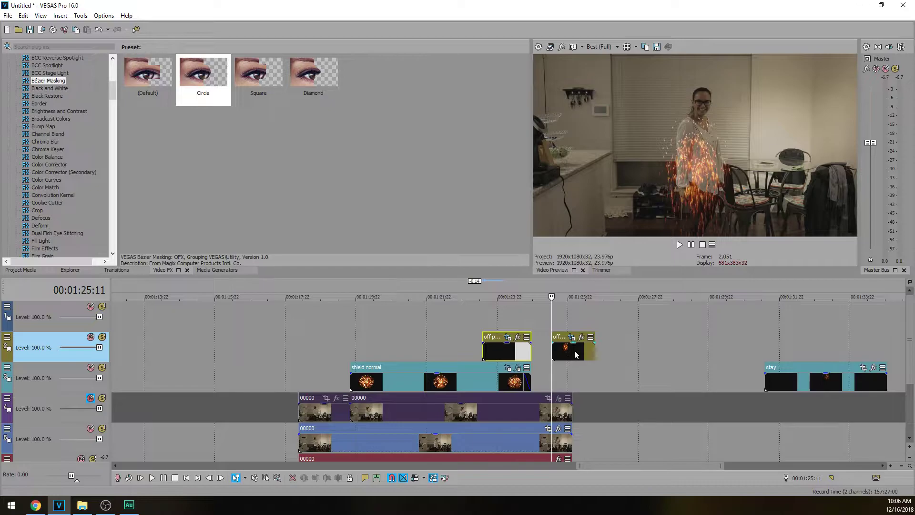
left_click_drag(576, 353, 559, 348)
left_click_drag(483, 350, 530, 334)
left_click(494, 316)
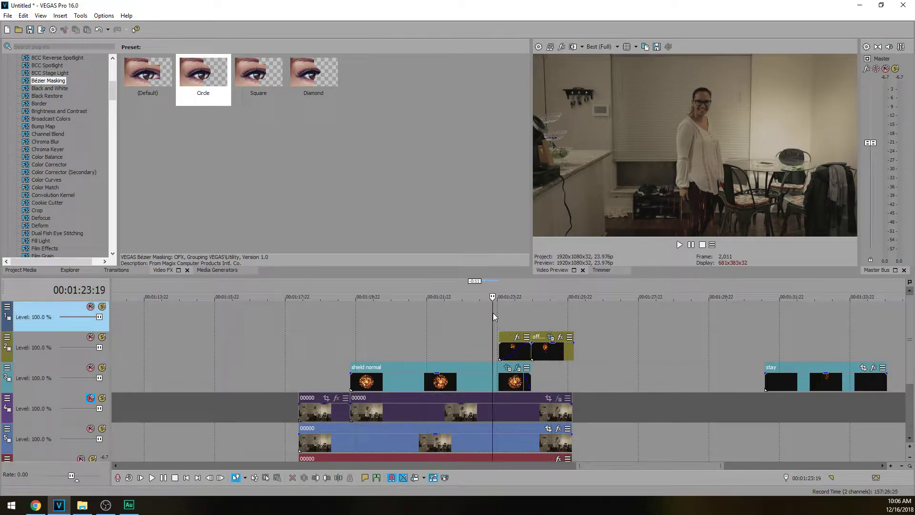
key("space")
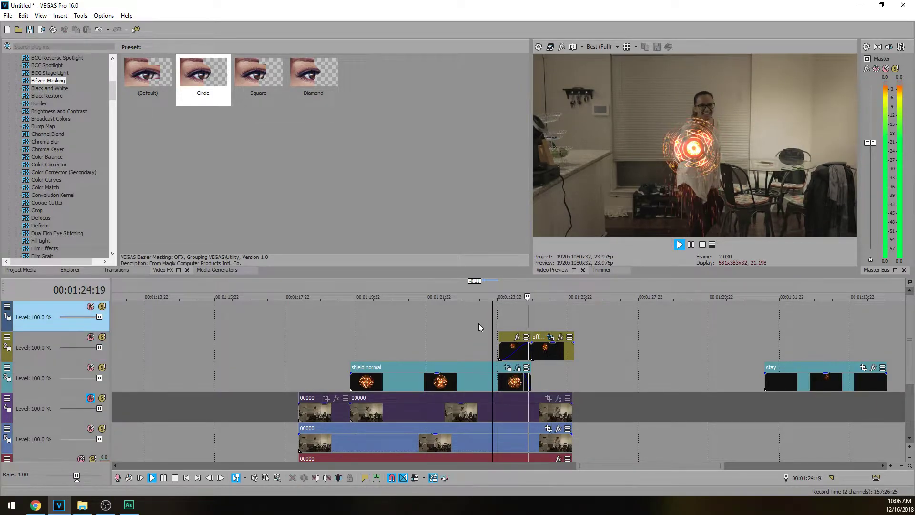
key("Return")
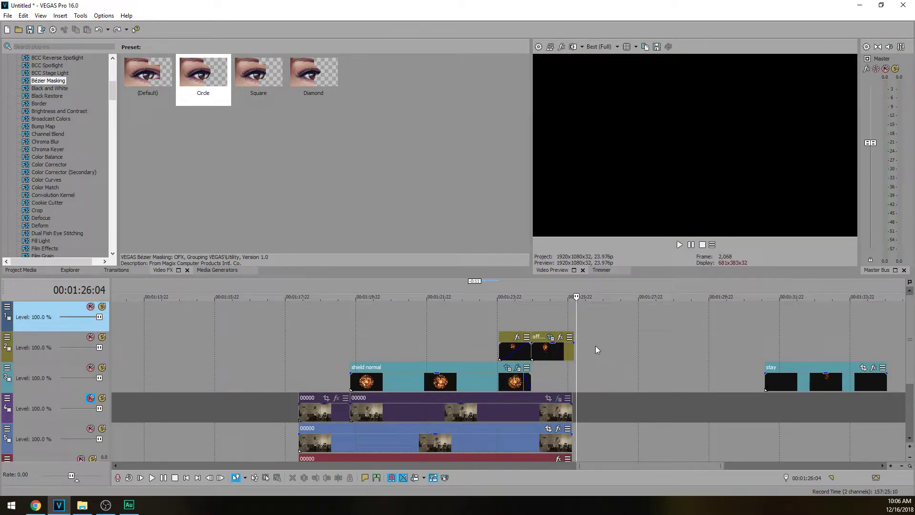
left_click(792, 384)
Step: Preview the stay clip and the shield from about 01:19
key("space")
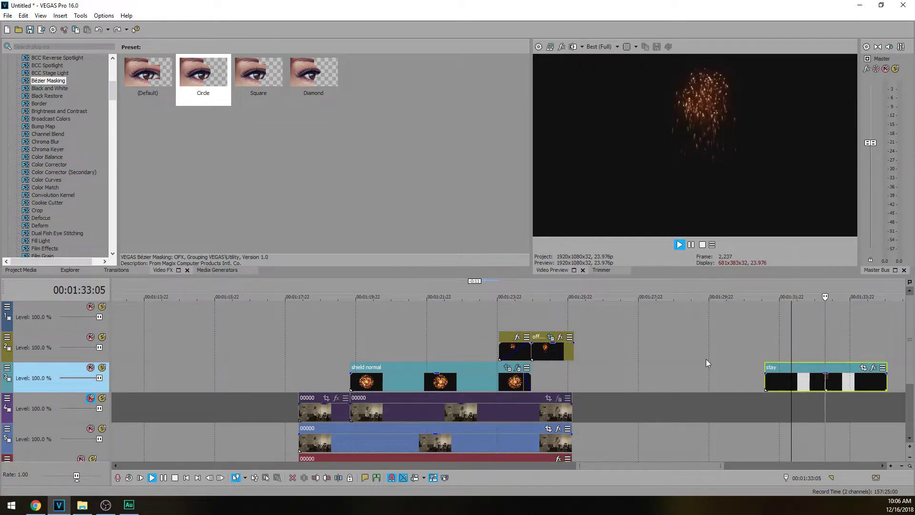
key("Return")
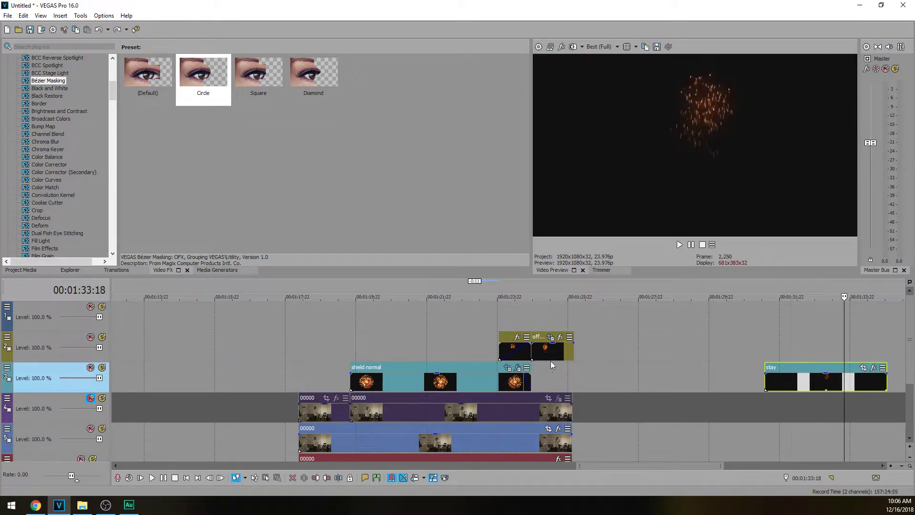
left_click(356, 322)
key("space")
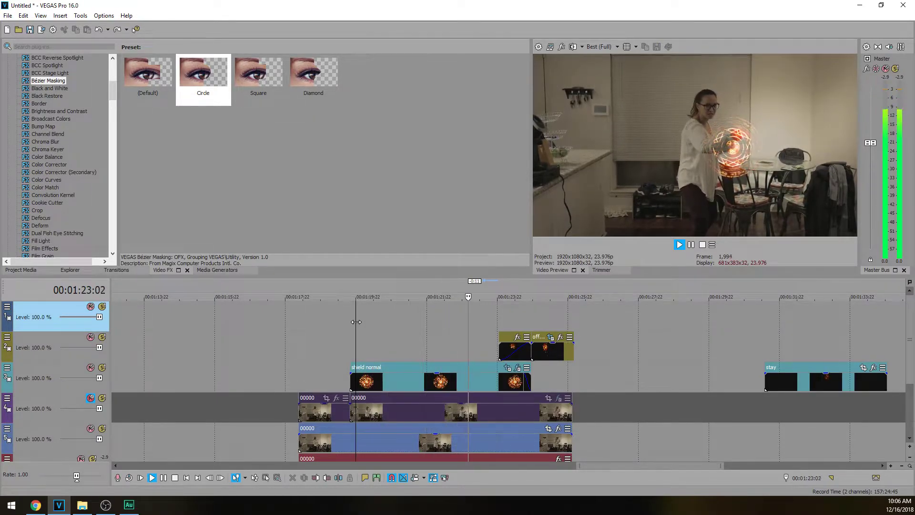
key("Return")
Step: Move the stay clip to the top track and shift its framing to X 773, Y 212.8
left_click_drag(809, 375, 456, 326)
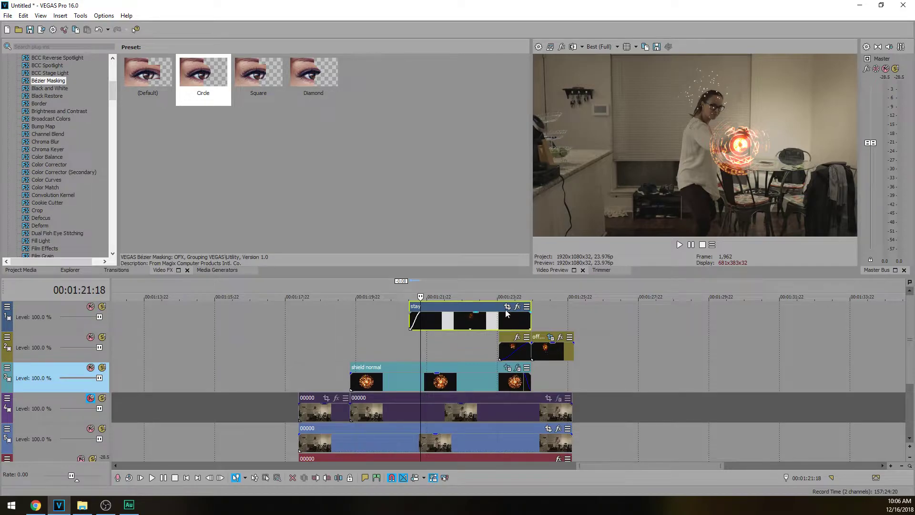
left_click(505, 309)
left_click_drag(346, 277, 325, 241)
Step: Shrink the stay clip's Pan/Crop frame to 1693.4 × 952.5
left_click(440, 322)
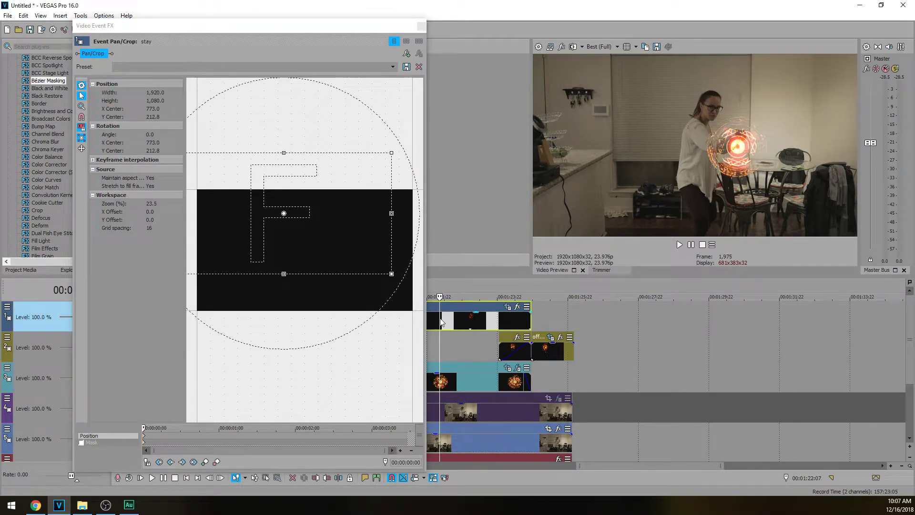
mouse_move(391, 273)
left_mouse_down()
mouse_move(350, 242)
mouse_move(380, 267)
left_mouse_up()
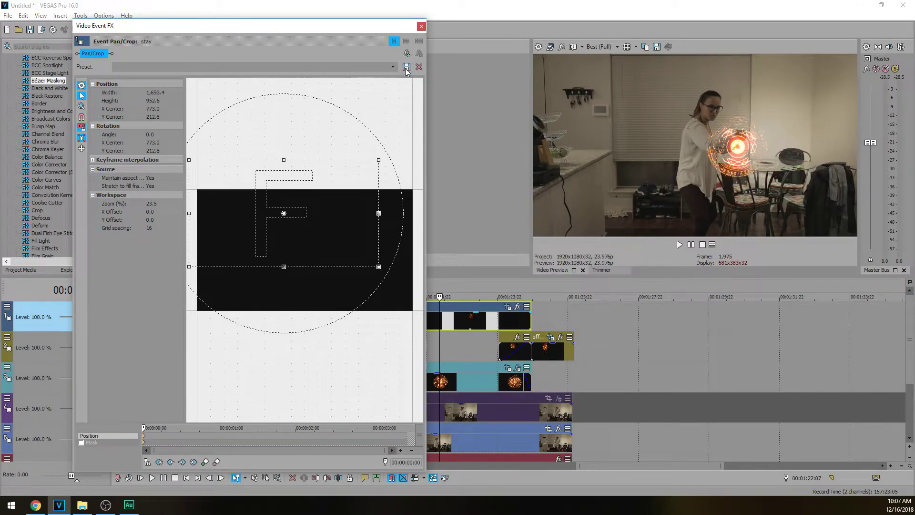
left_click(421, 26)
Step: Preview the composite and split the stay clip in two at the playhead
left_click(415, 319)
key("space")
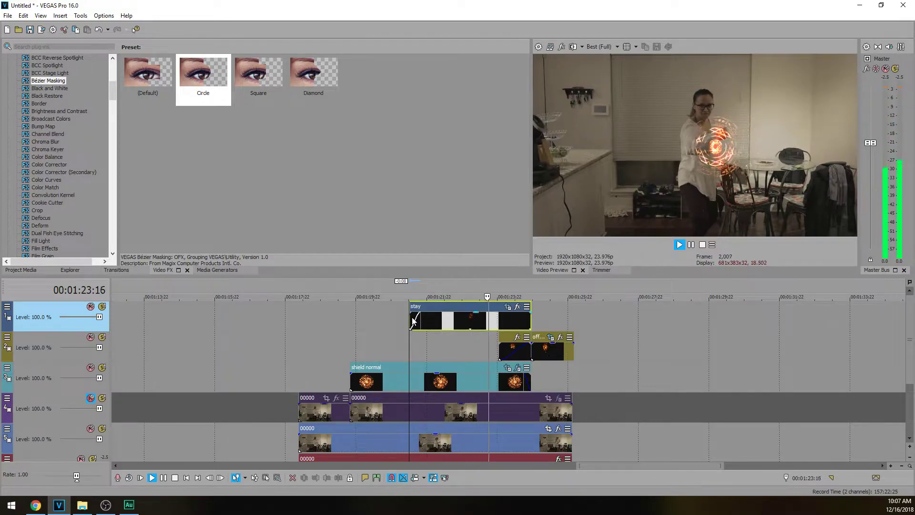
key("space")
key("s")
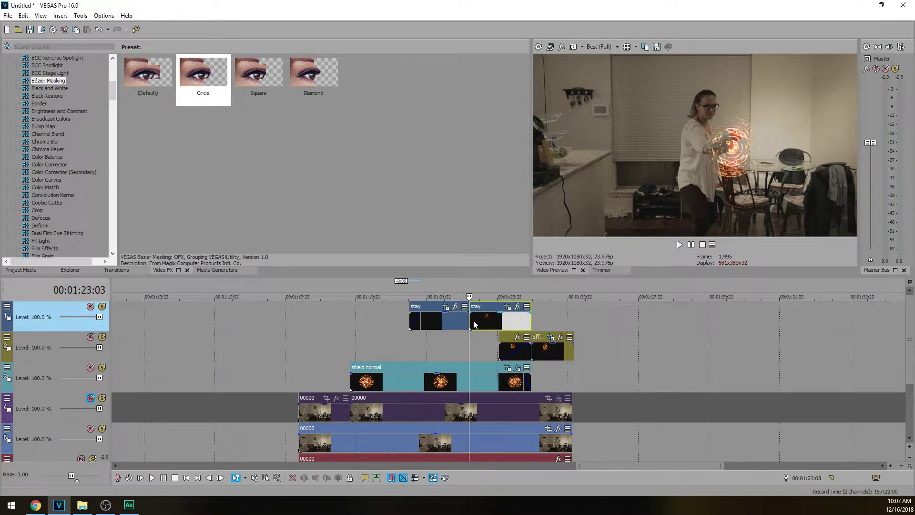
left_click(455, 321)
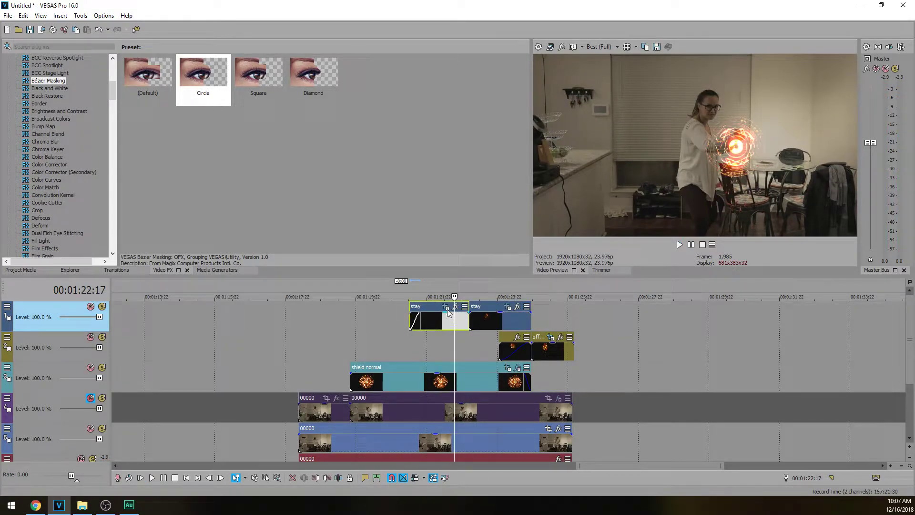
Step: Add an end position keyframe to the first stay part and set its interpolation to Slow
left_click(446, 308)
left_click(468, 321)
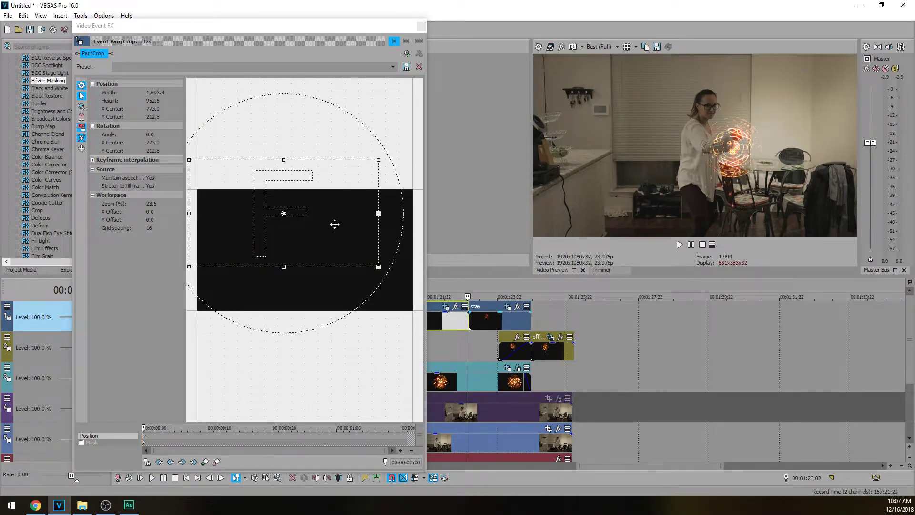
left_click(409, 439)
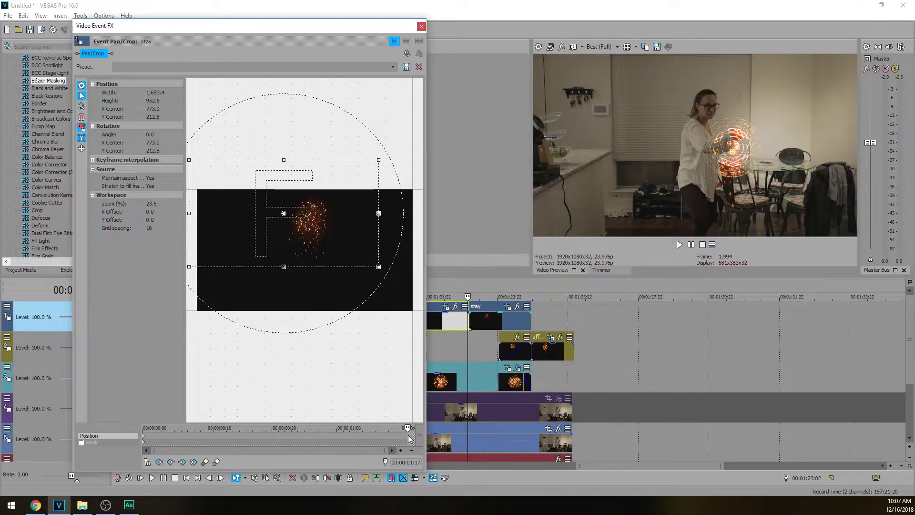
left_click_drag(312, 256, 318, 257)
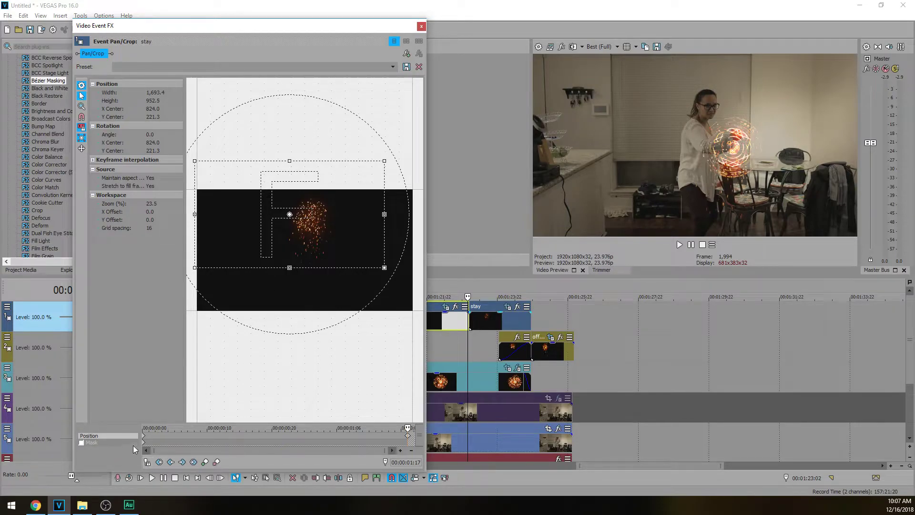
right_click(146, 438)
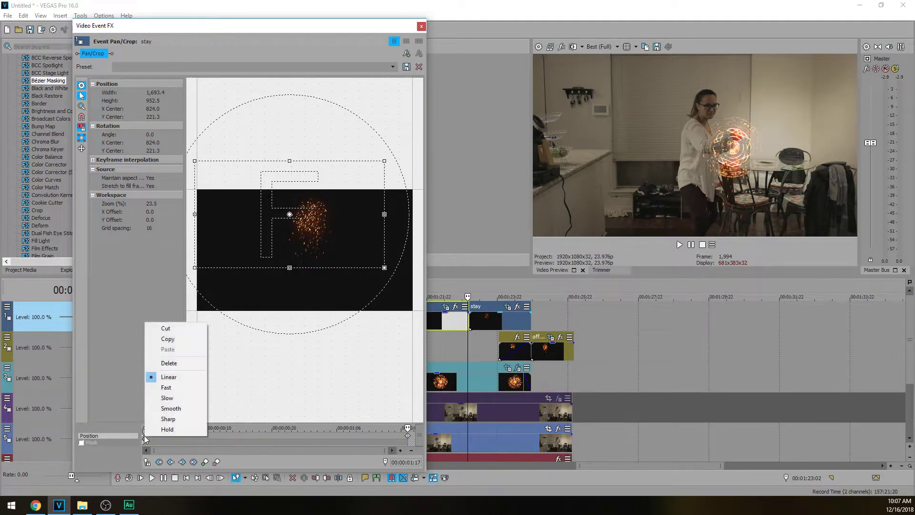
left_click(176, 406)
left_click(422, 26)
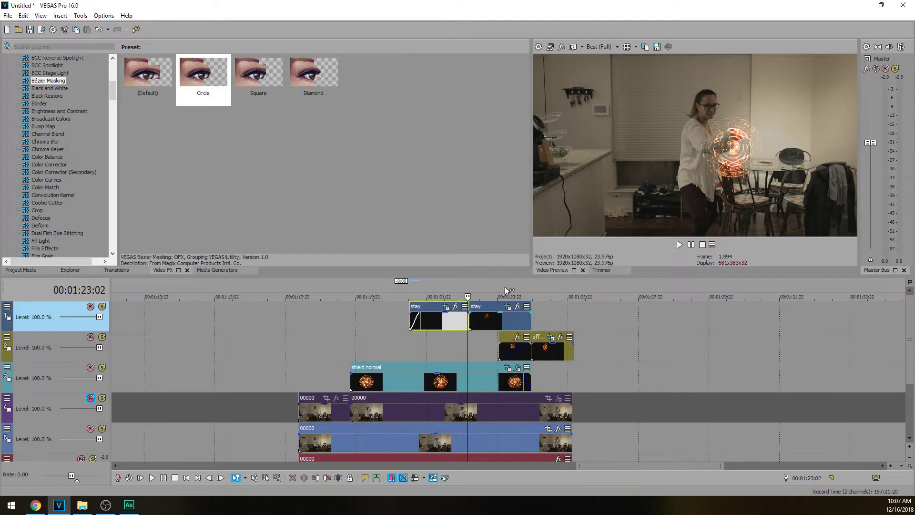
Step: Preview the animated stay sparks and zoom the timeline out
left_click(411, 341)
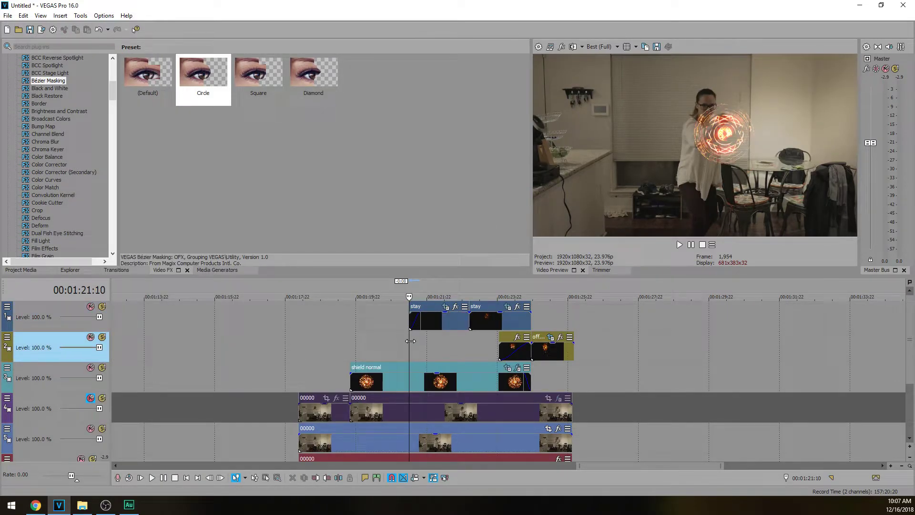
key("space")
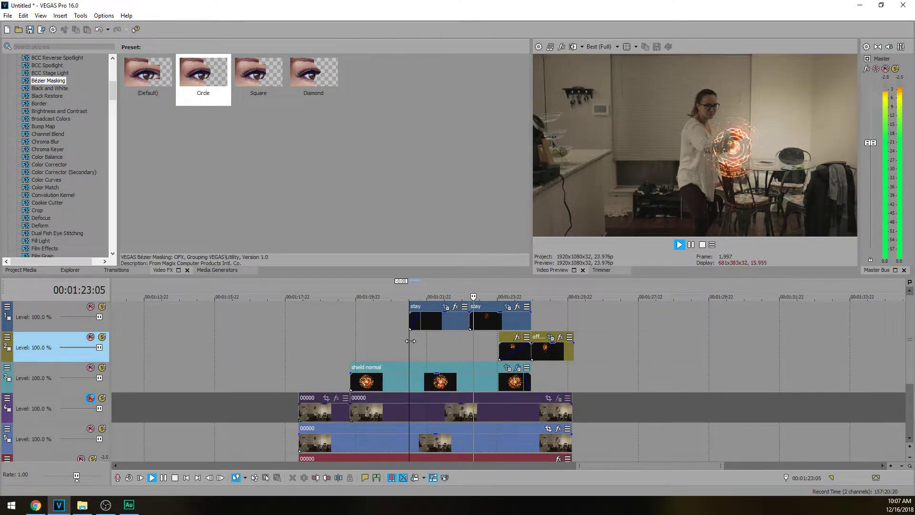
key("Return")
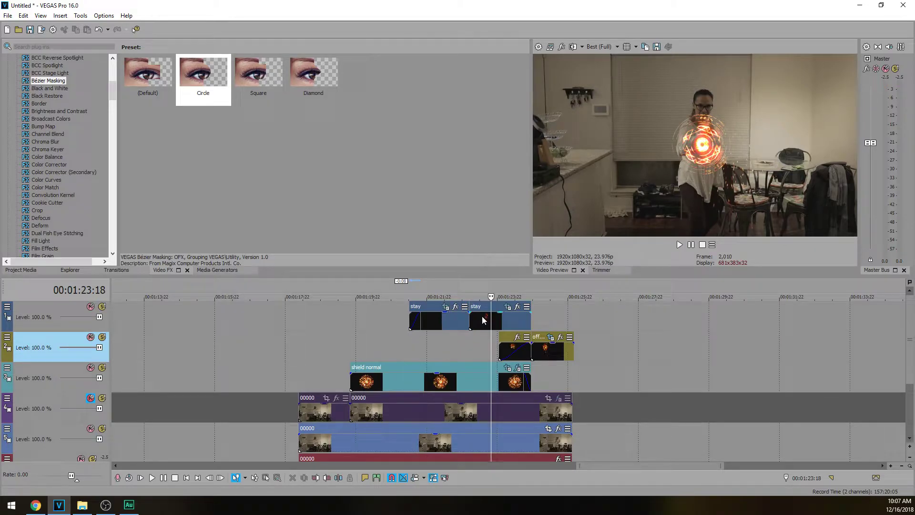
left_click(410, 318)
key("space")
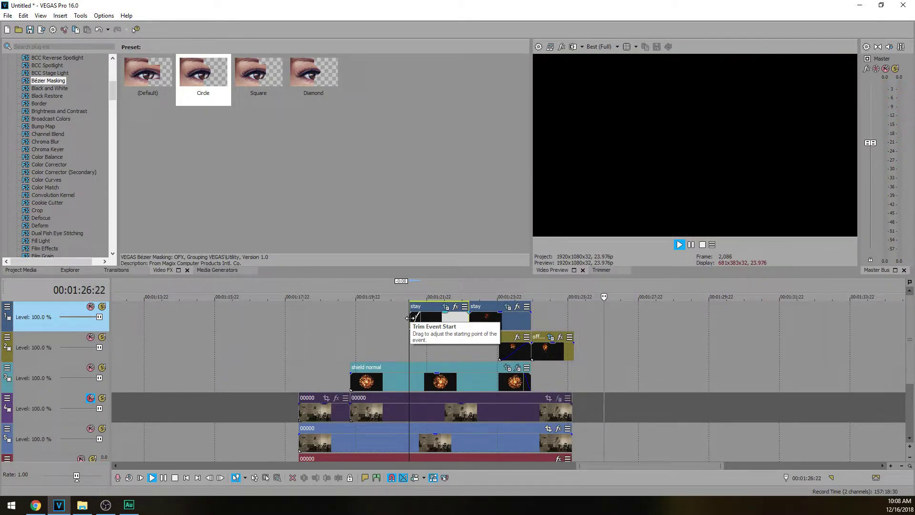
key("Return")
left_click(350, 349)
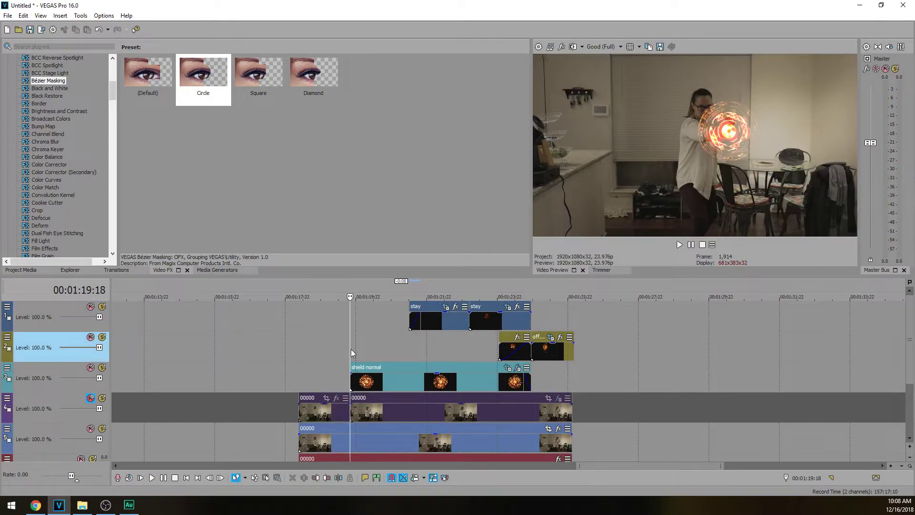
key("Down")
Step: Move the left-right spark clip onto the second track and play it
scroll(597, 369, "down", 2)
left_click_drag(703, 378, 651, 341)
left_click(636, 322)
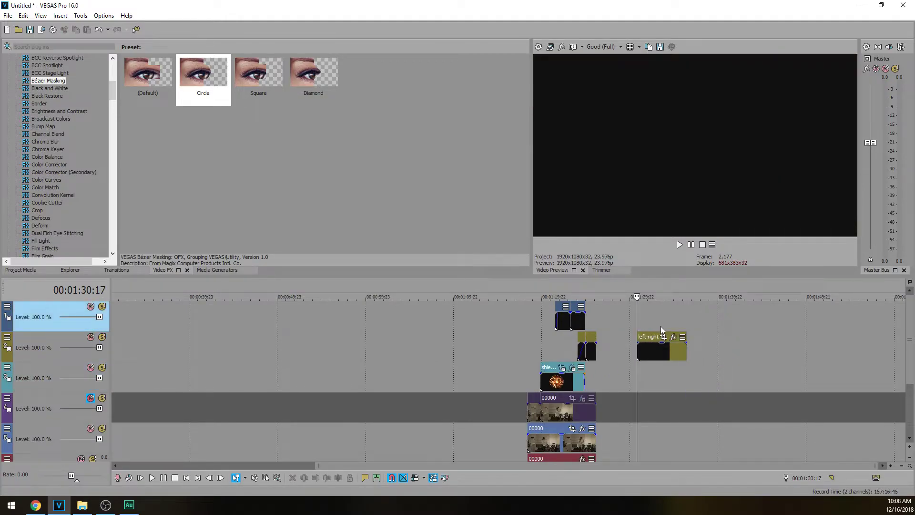
scroll(596, 348, "up", 2)
key("space")
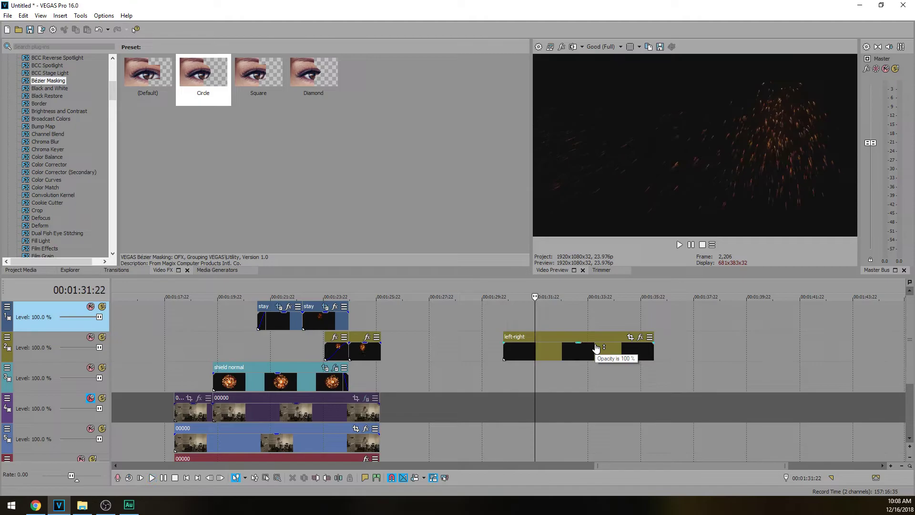
Step: Rotate the left-right clip 180° in Pan/Crop
left_click(630, 337)
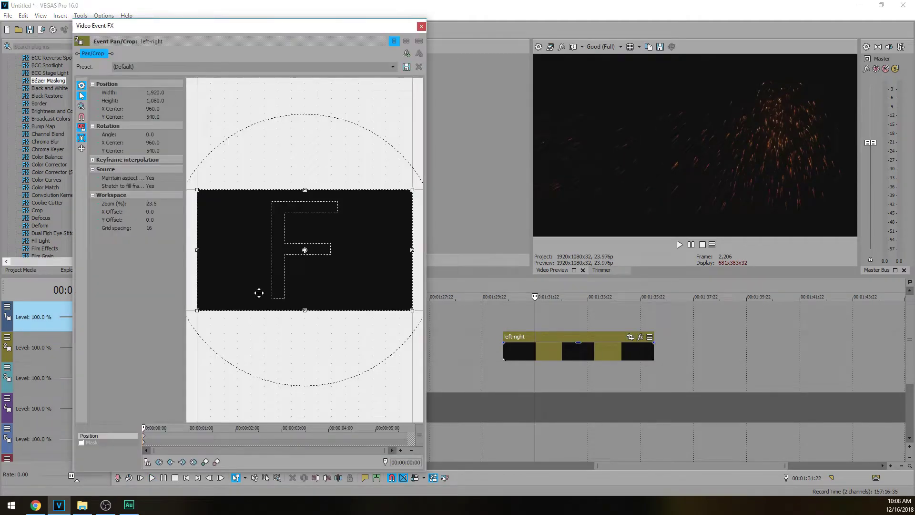
left_click(149, 135)
key("Return")
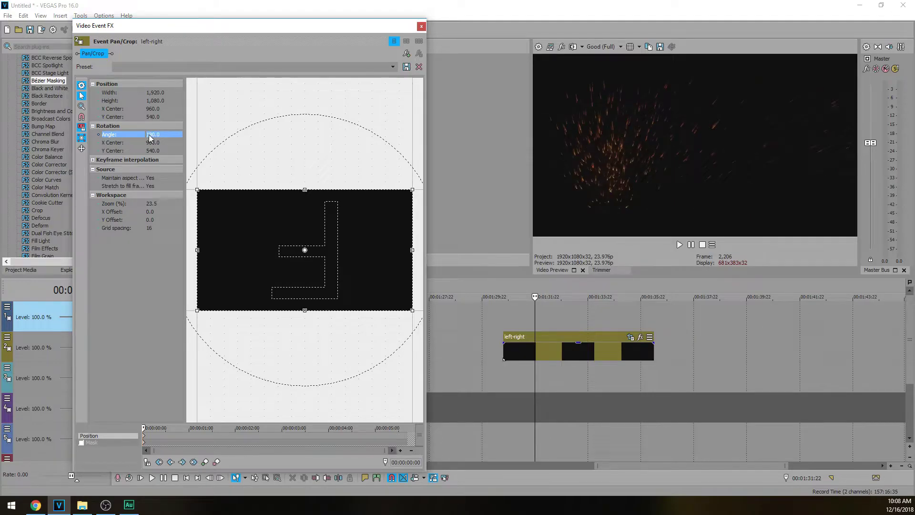
Step: Cut left-right to end at 00:01:31:22, delete the tail, and move it before the shield
left_click(503, 318)
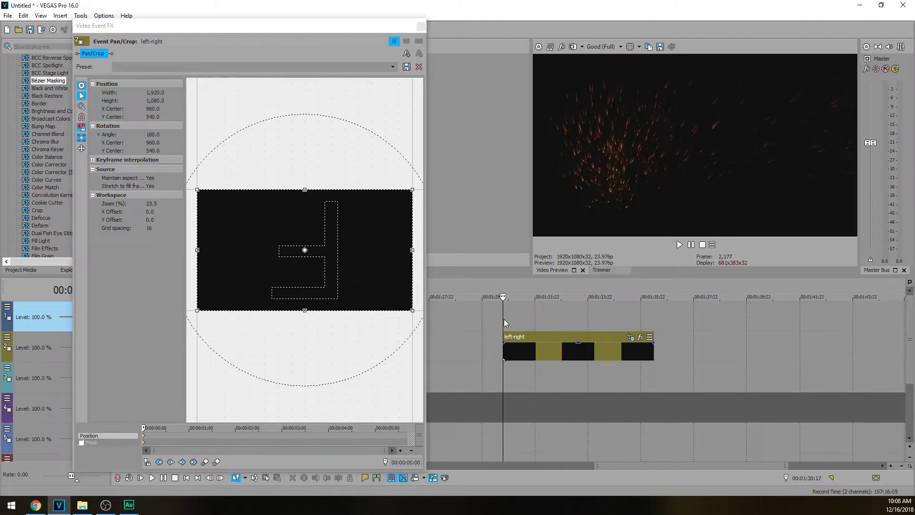
key("space")
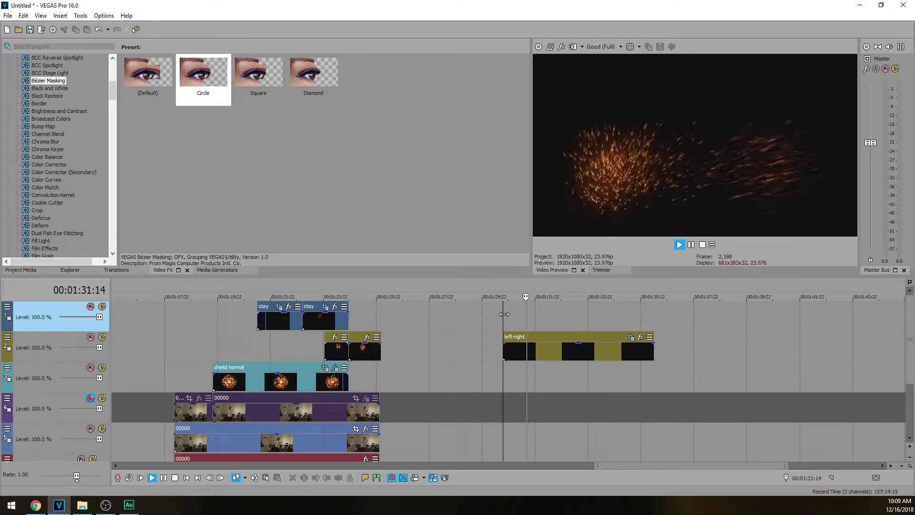
key("space")
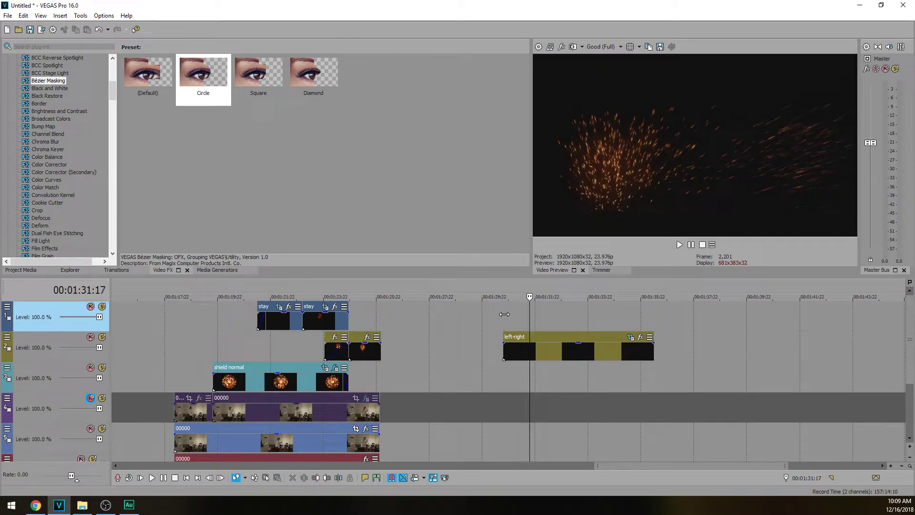
left_click(503, 328)
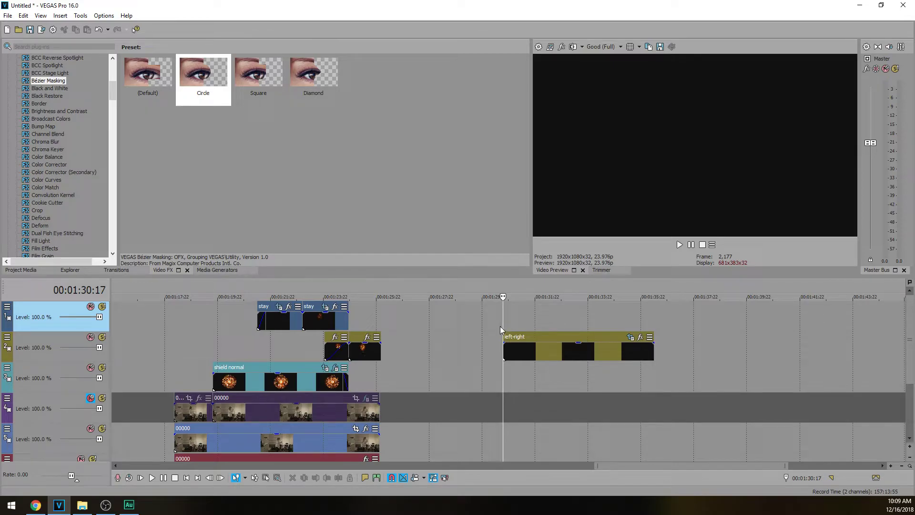
key("space")
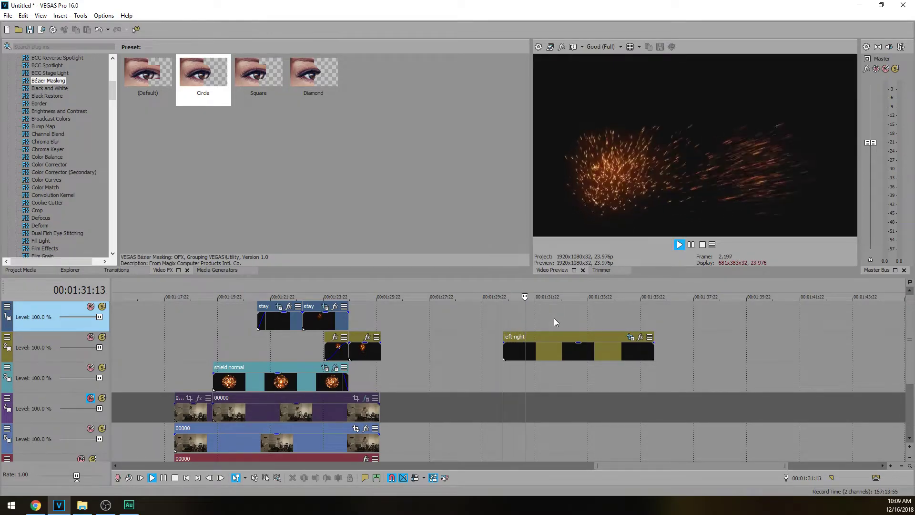
key("space")
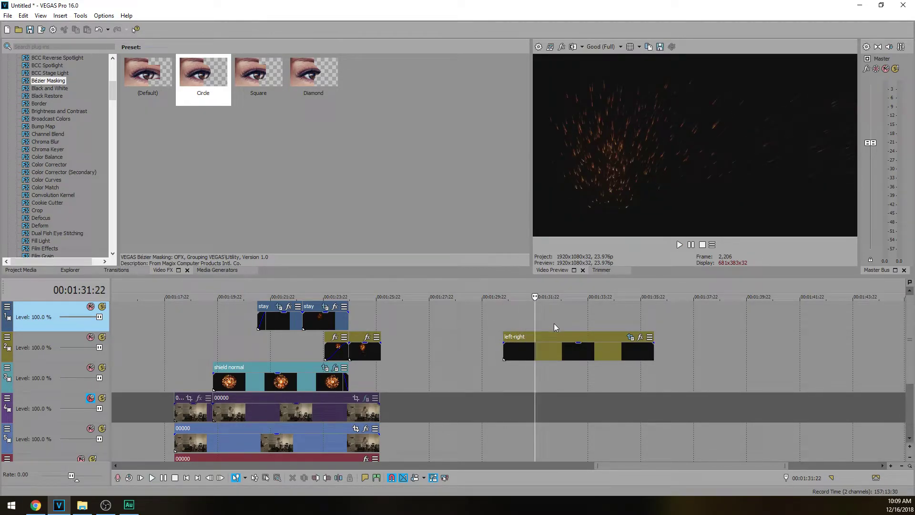
key("s")
left_click(561, 352)
key("Delete")
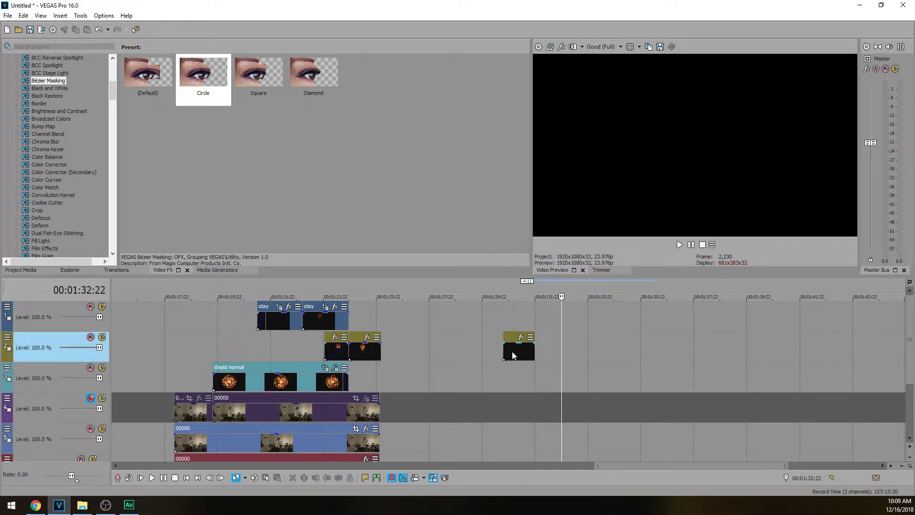
left_click_drag(521, 357, 218, 357)
Step: Nudge left-right slightly later and shift its framing to centre 1635.7, 204.3
scroll(219, 356, "up", 4)
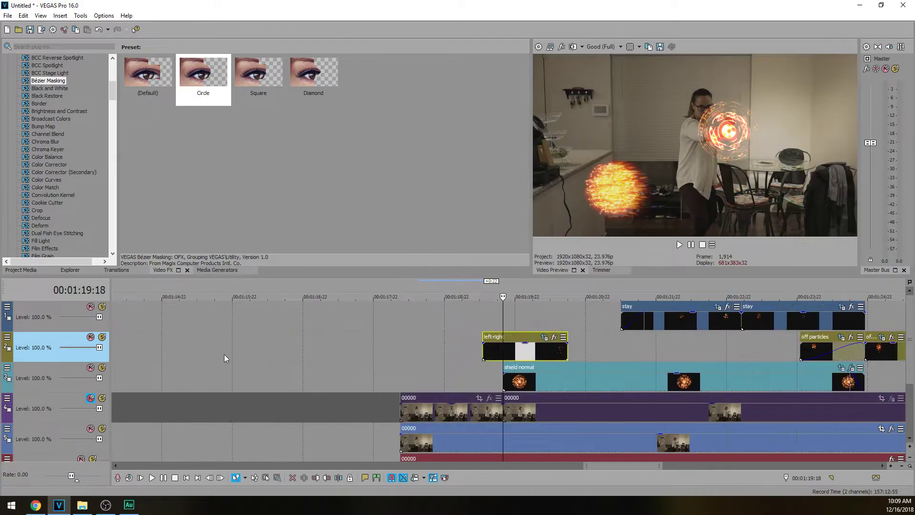
left_click_drag(510, 353, 522, 355)
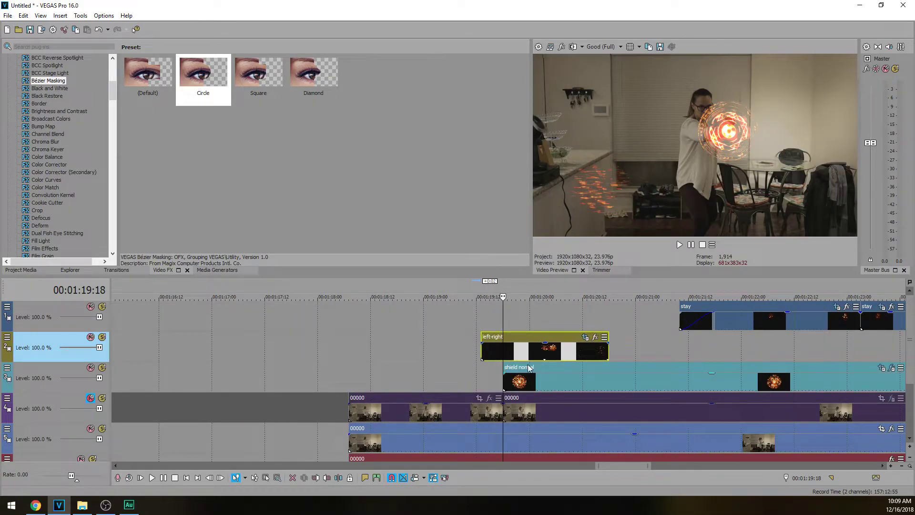
key("space")
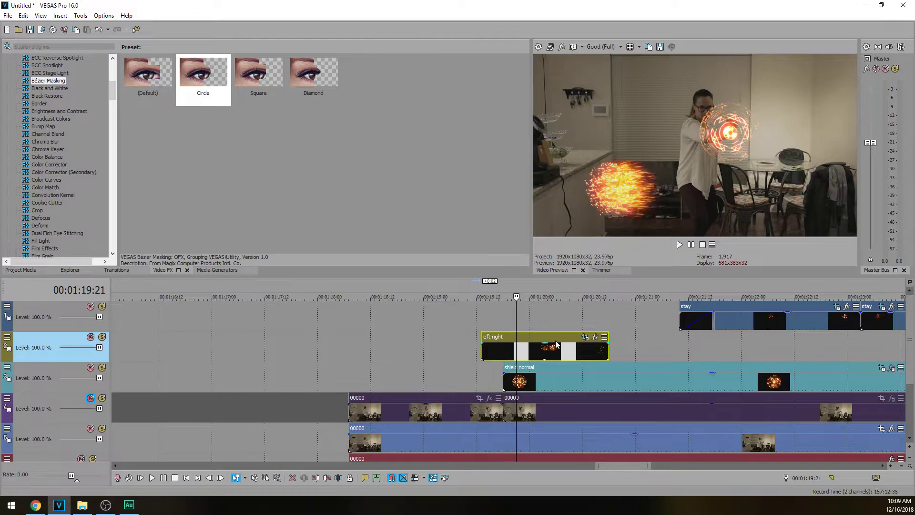
left_click(585, 337)
left_click_drag(357, 238, 433, 199)
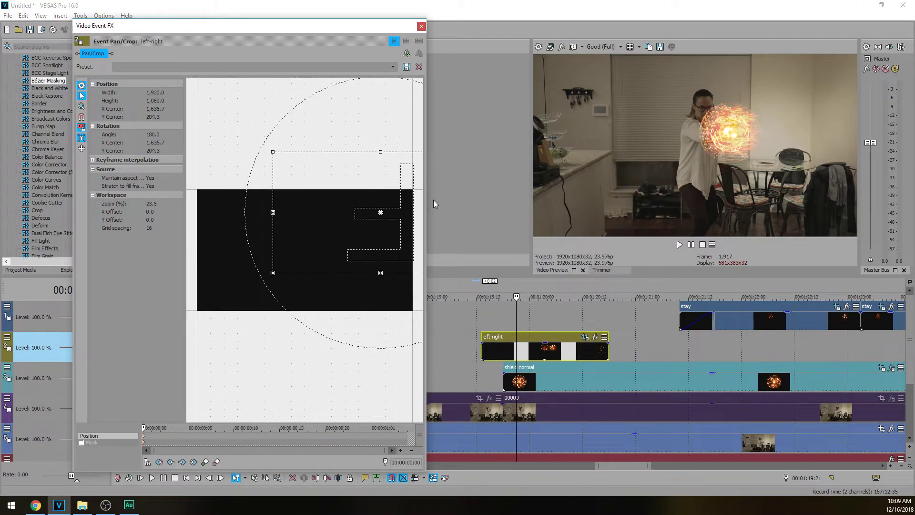
left_click(421, 27)
Step: Give the left-right clip a nine-frame fade-out and stop the preview
left_click_drag(608, 342, 569, 345)
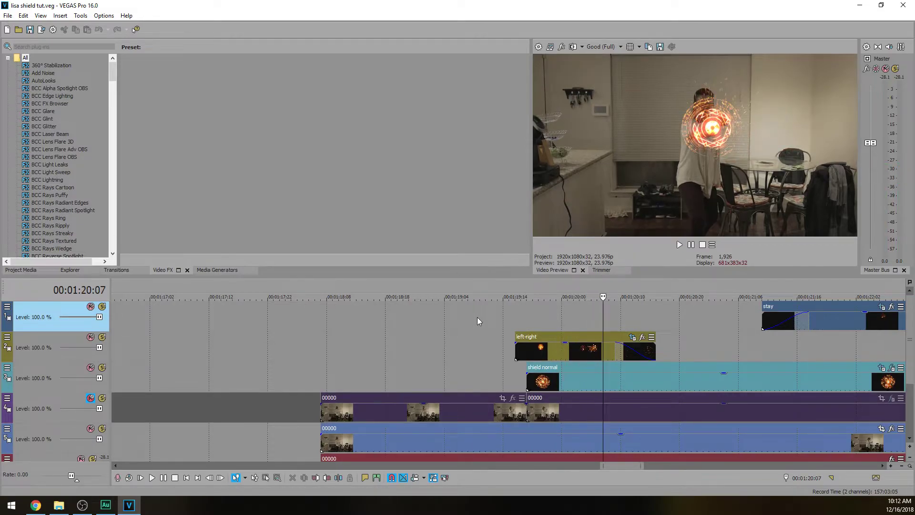
key("k")
scroll(541, 329, "down", 2)
Step: Add sparks splash on a new top track, delete its audio track, and trim its start to the playhead
scroll(541, 329, "down", 1)
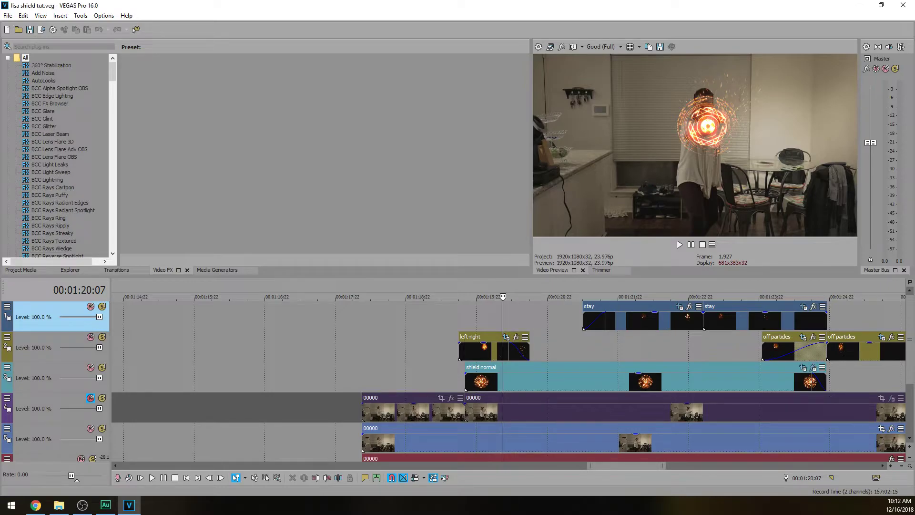
left_click_drag(0, 350, 165, 333)
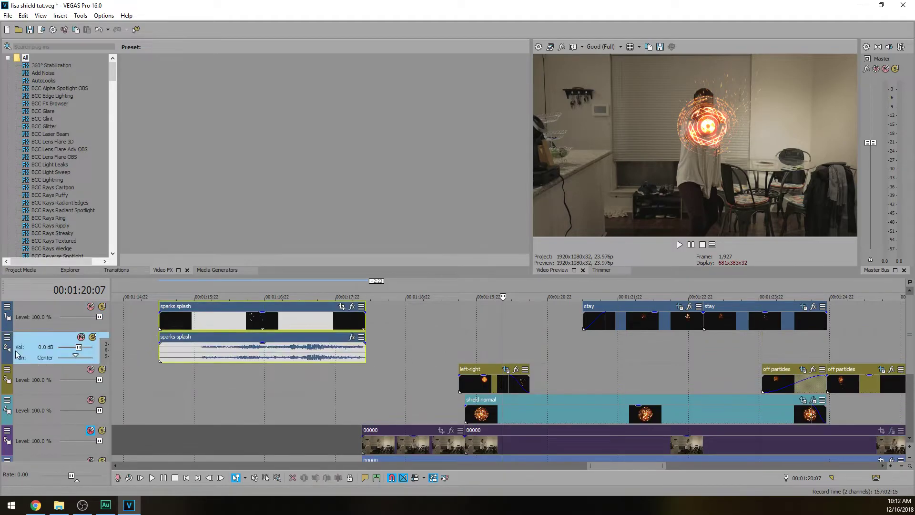
right_click(36, 339)
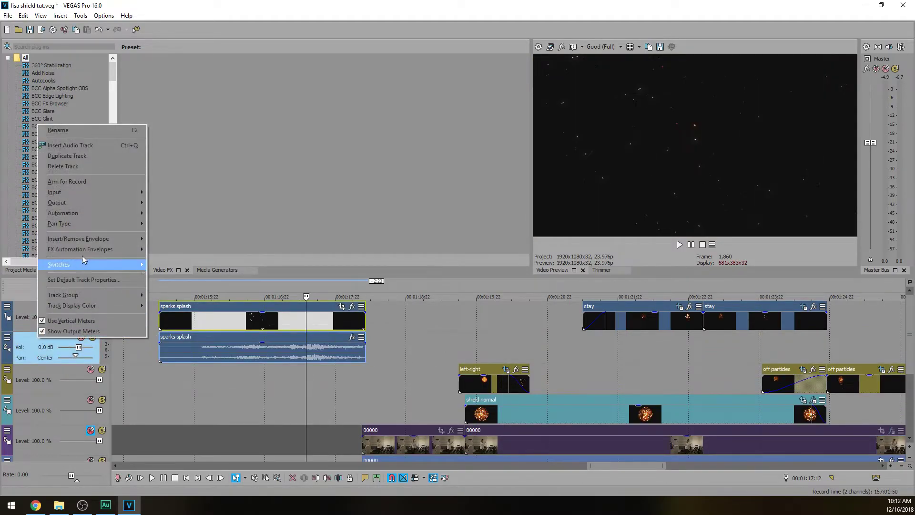
left_click(79, 167)
left_click(229, 320)
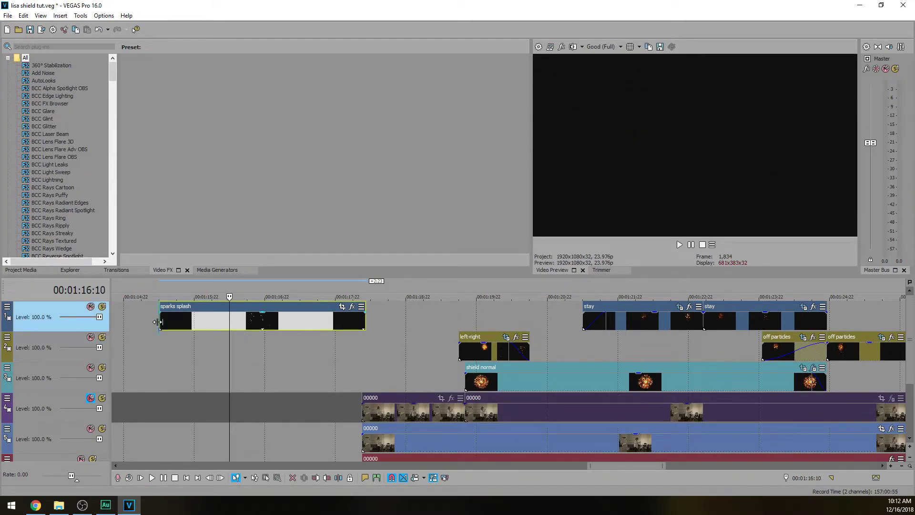
key("alt+[")
Step: Slide sparks splash later and trim its end at 00:01:18:14
left_click_drag(230, 319, 313, 319)
left_click(327, 322)
key("space")
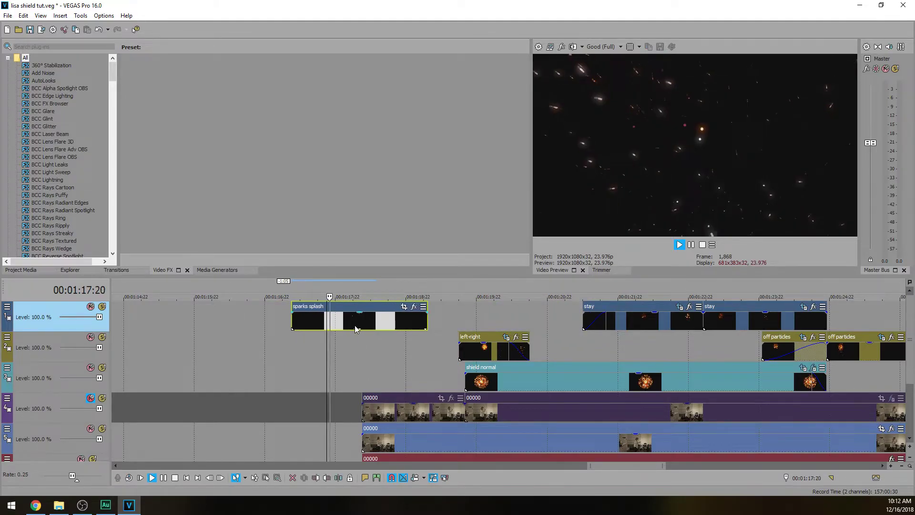
key("Return")
key("alt+]")
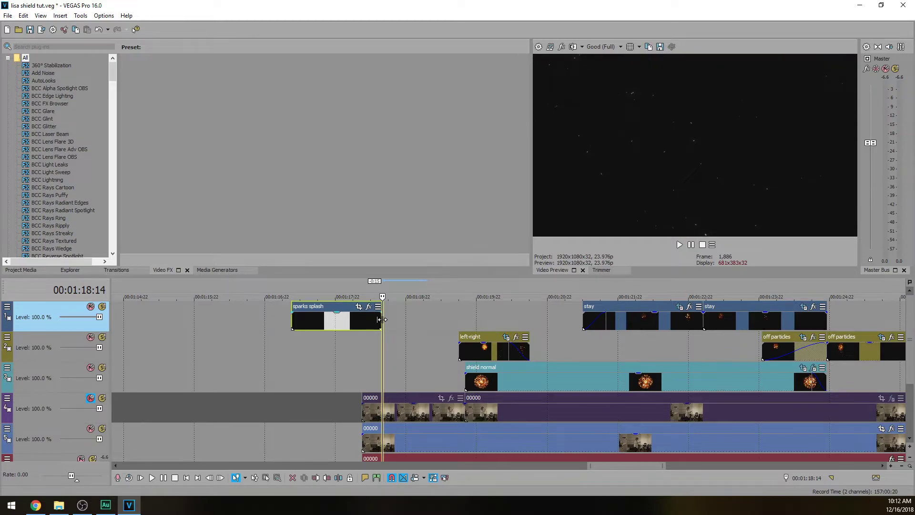
Step: Snap the sparks splash start just before the shield fireball, near 00:01:19:10, and open its Pan/Crop
left_click_drag(327, 322, 479, 323)
left_click(419, 323)
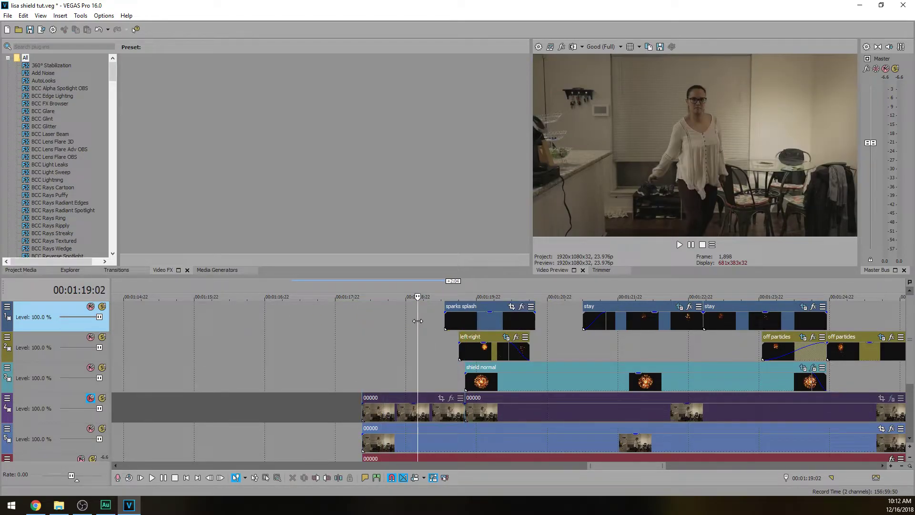
key("space")
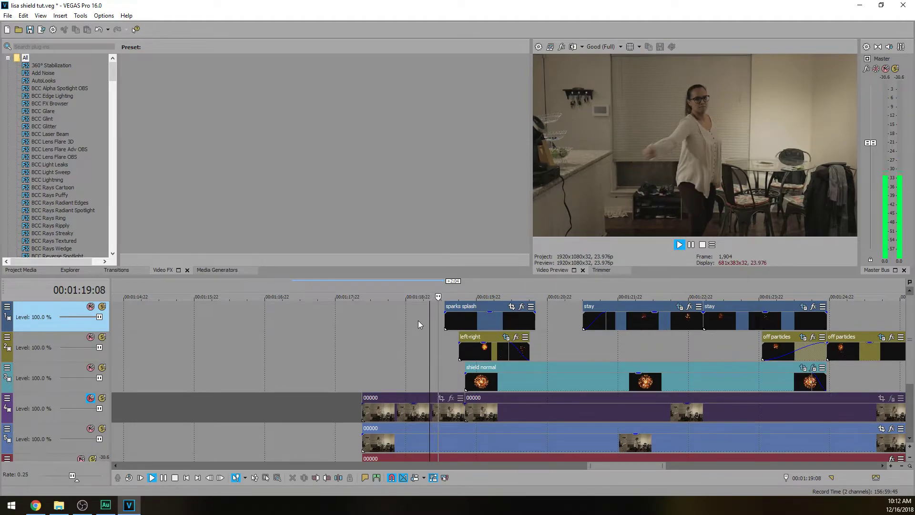
left_click_drag(456, 317, 469, 328)
key("space")
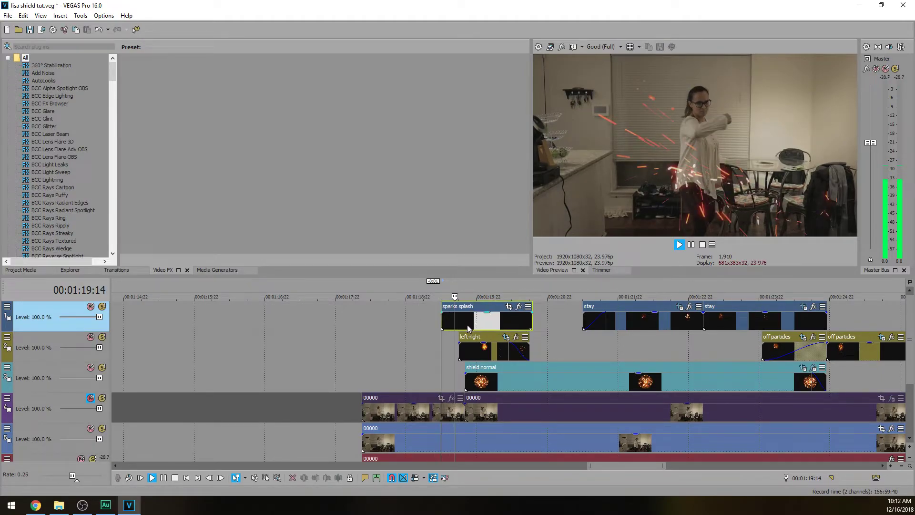
key("space")
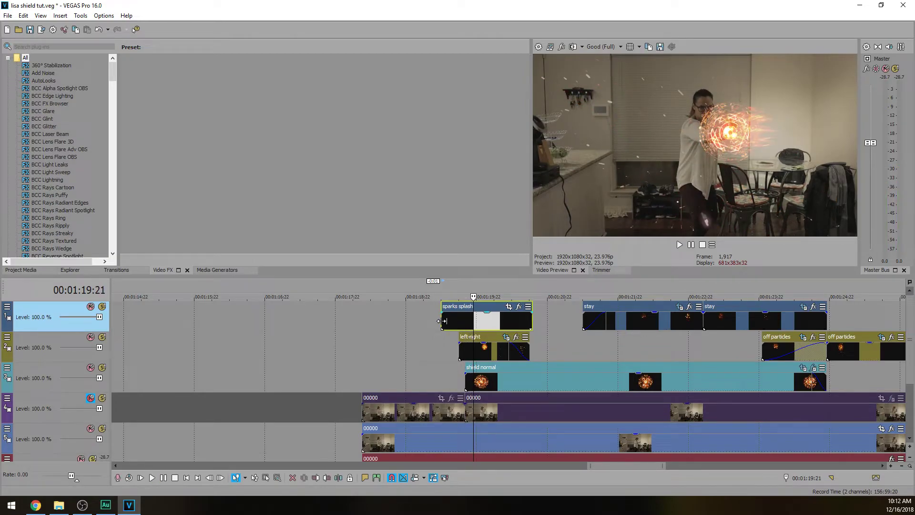
key("space")
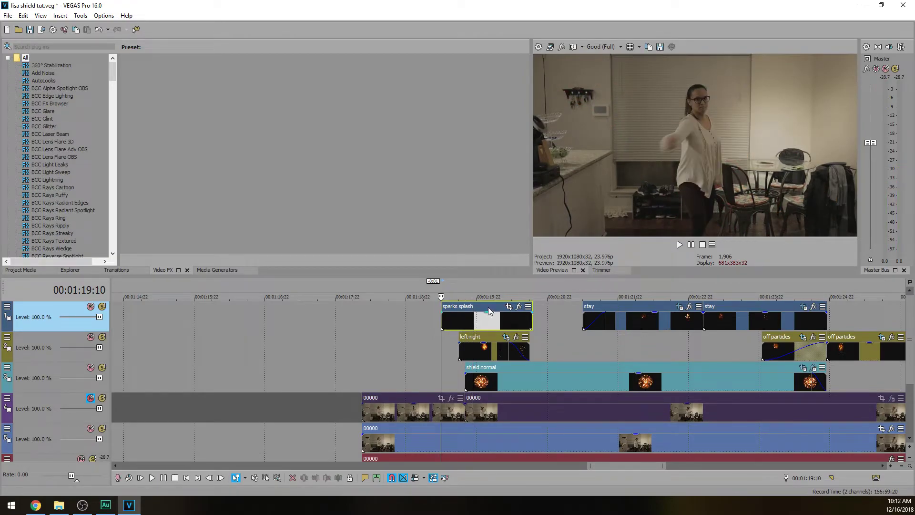
key("Right")
key("Right")
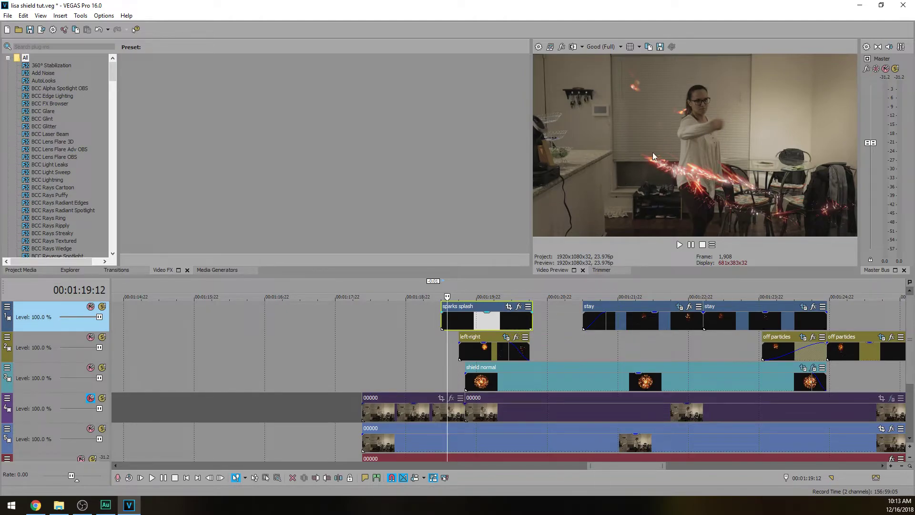
left_click(508, 307)
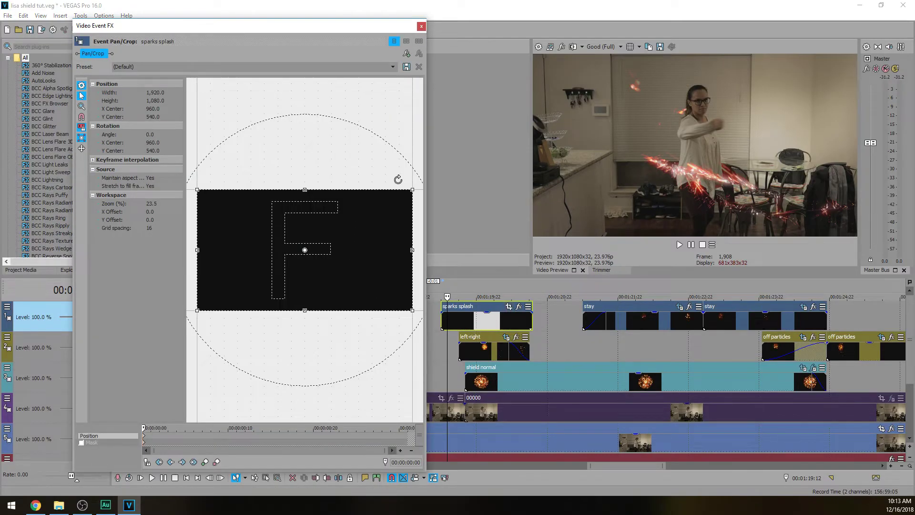
Step: Rotate the sparks splash frame to -144.6°, centre it at 968.5, 629.2, and preview
left_click_drag(317, 152, 373, 181)
left_click_drag(72, 476, 90, 492)
left_click_drag(269, 262, 272, 275)
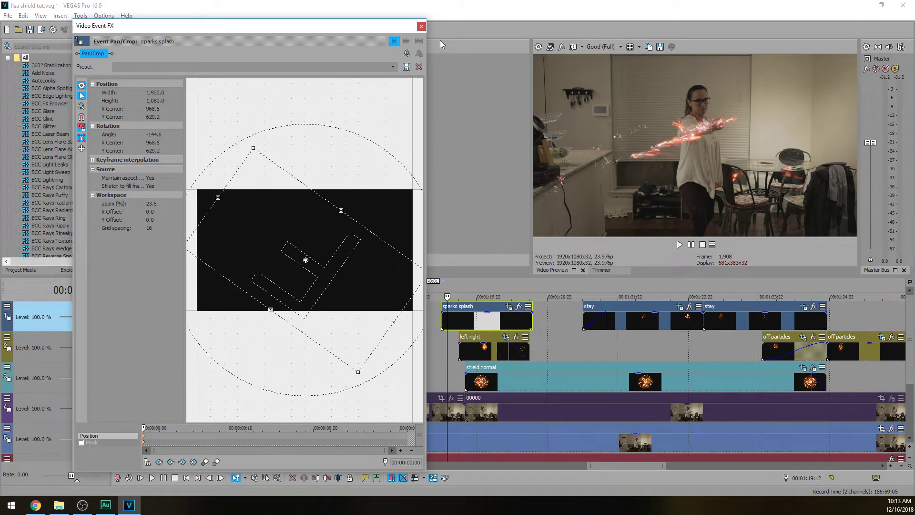
left_click(422, 27)
left_click(425, 341)
key("space")
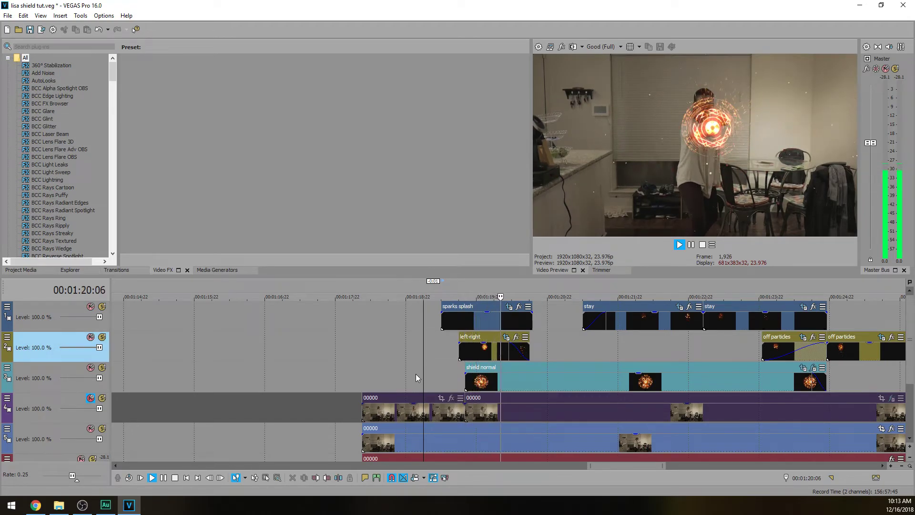
Step: Drag the sparks splash clip's right edge out to meet the stay clip and preview it
key("space")
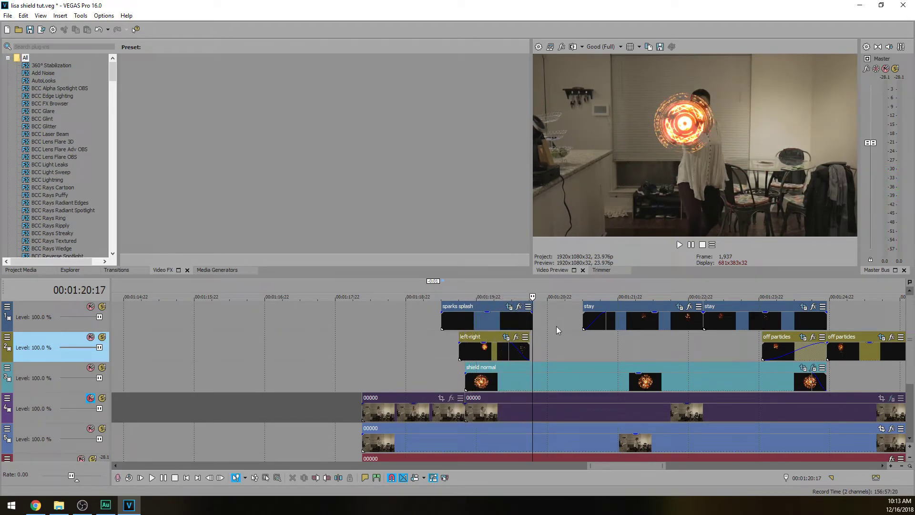
left_click(519, 325)
left_click_drag(533, 323, 543, 323)
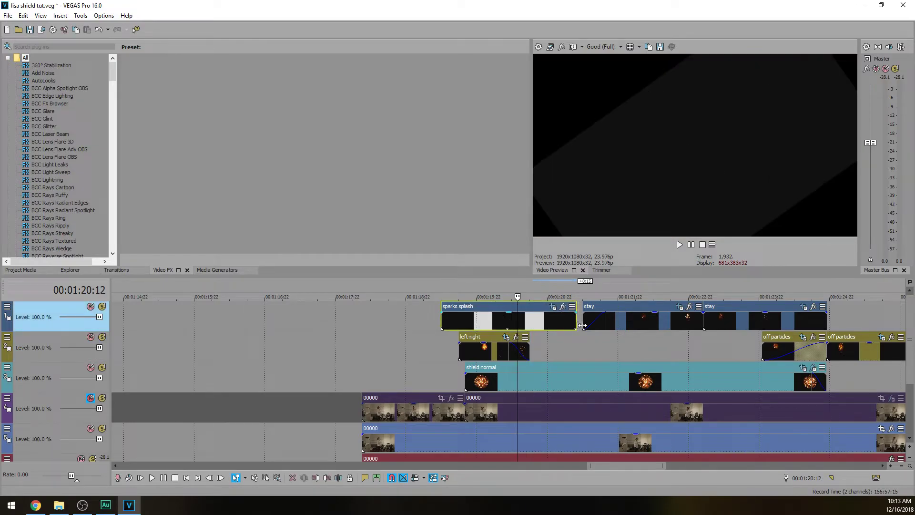
key("l")
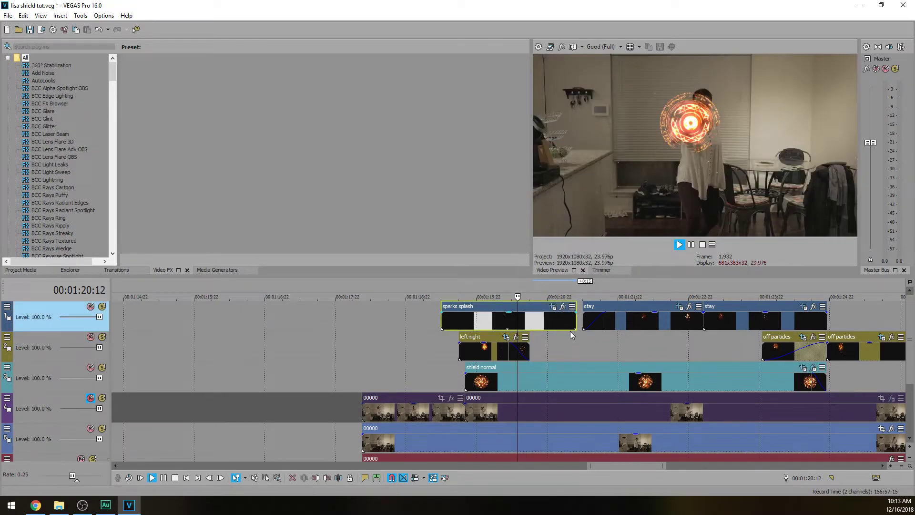
key("l")
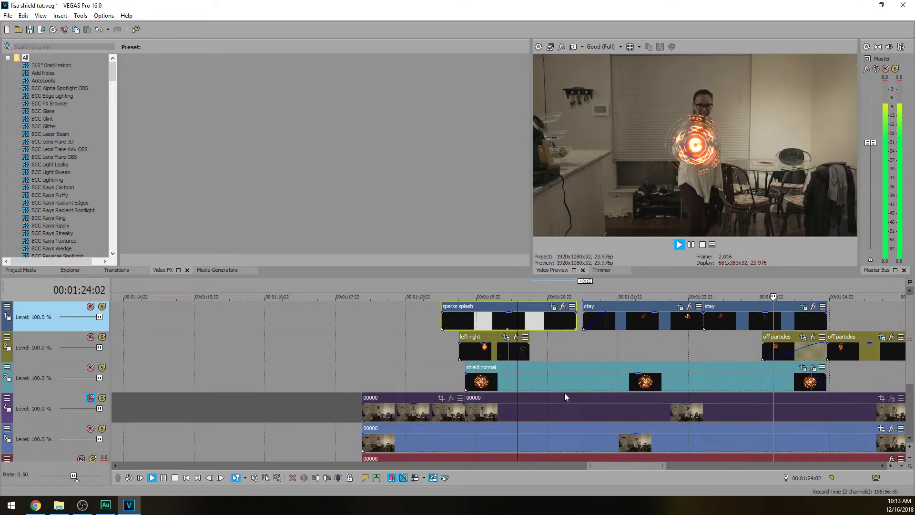
key("k")
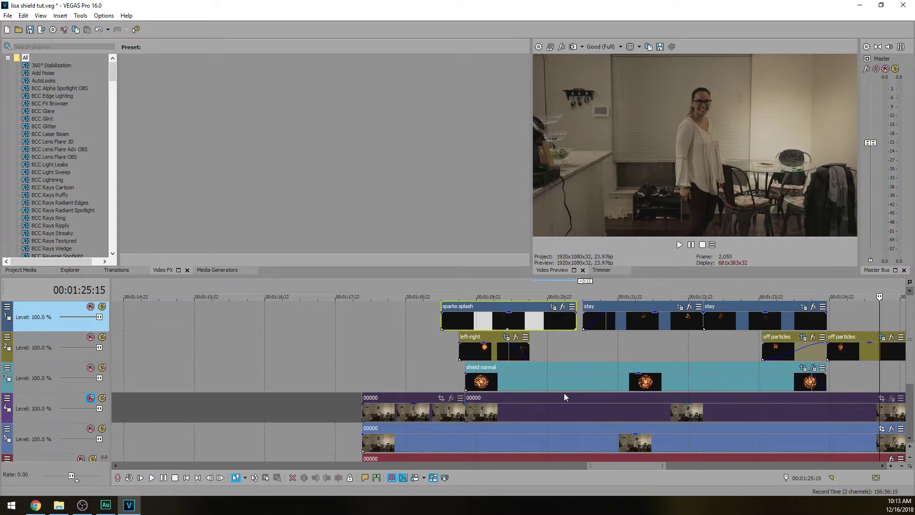
scroll(523, 388, "down", 2)
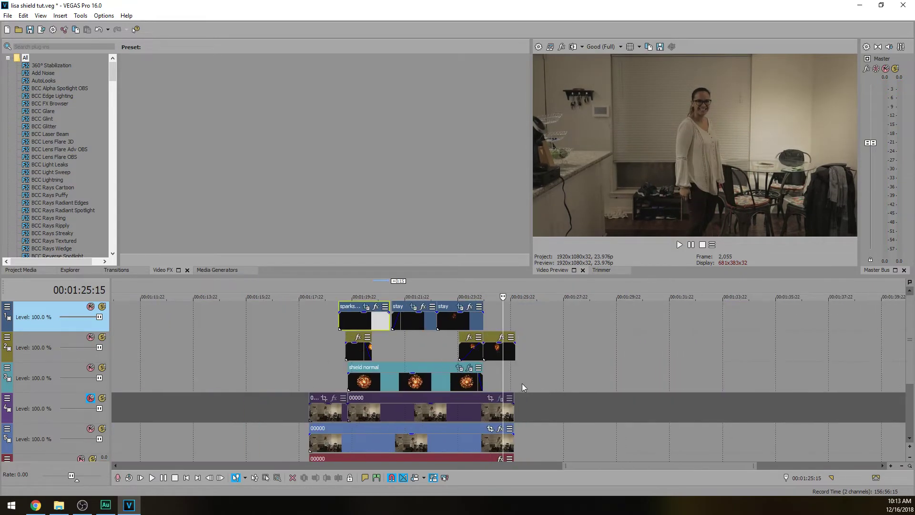
left_click(310, 322)
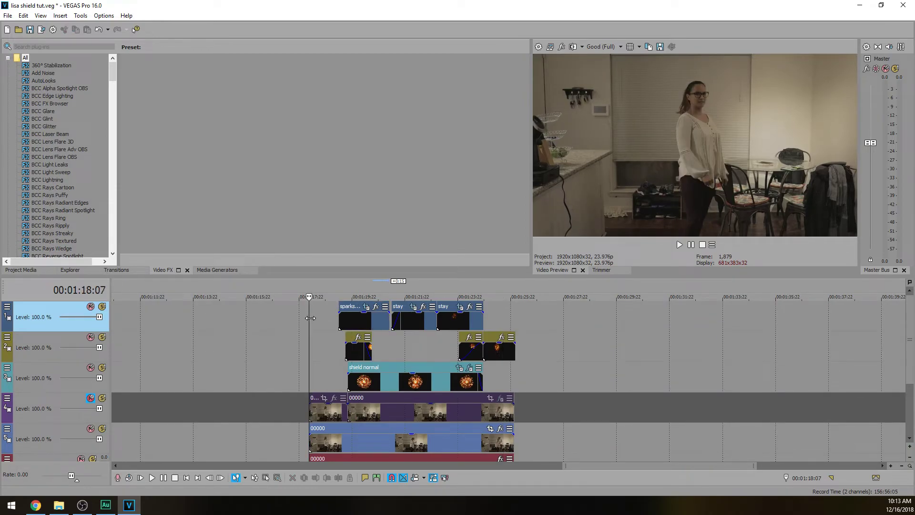